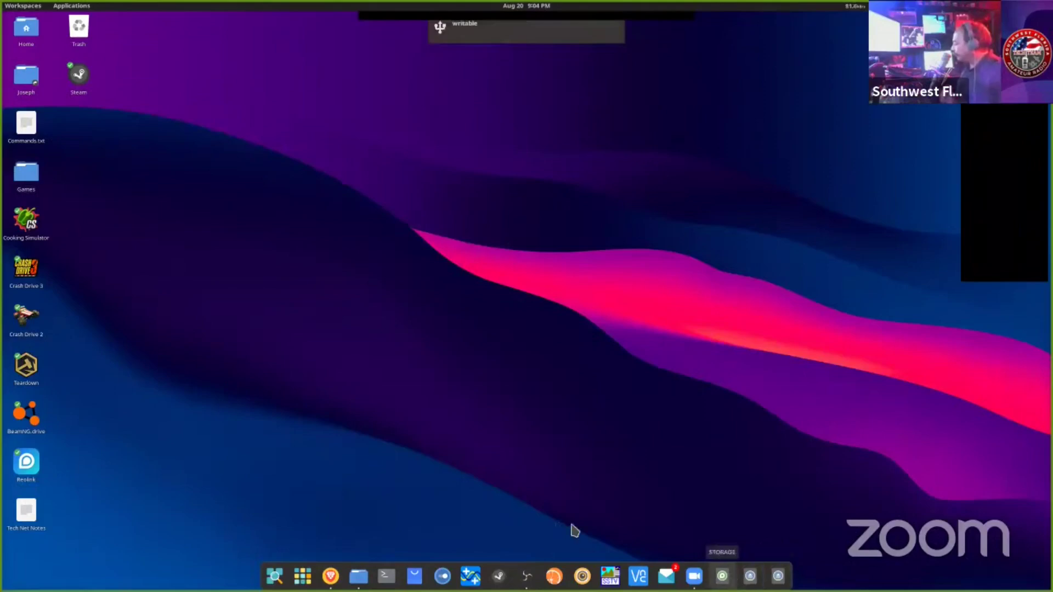
# Open the file manager's Other Locations, review the attached drives and network locations, and close the window.
pyautogui.doubleClick(26, 75)
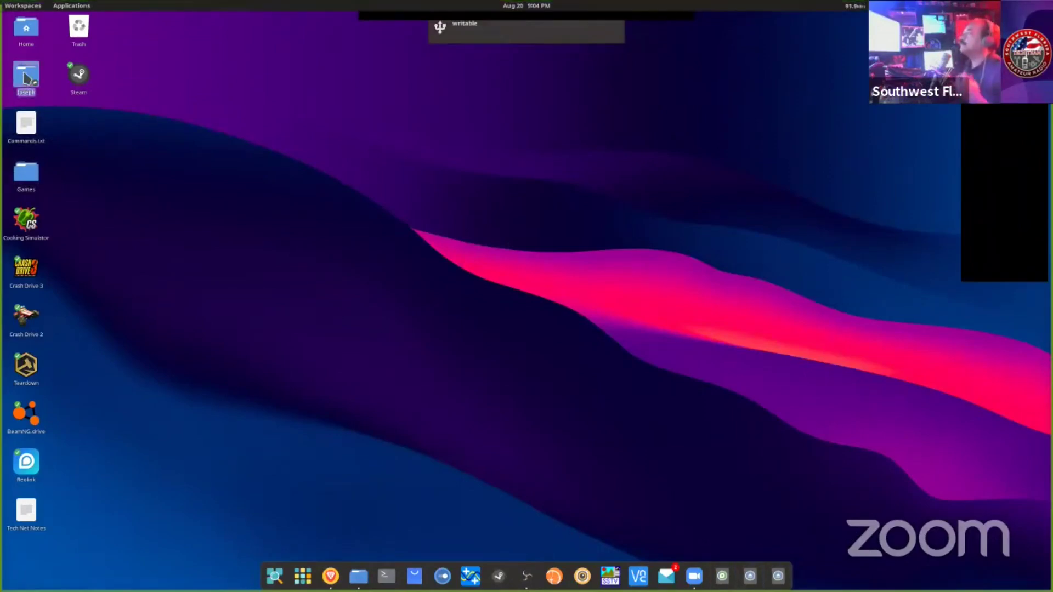
pyautogui.click(203, 277)
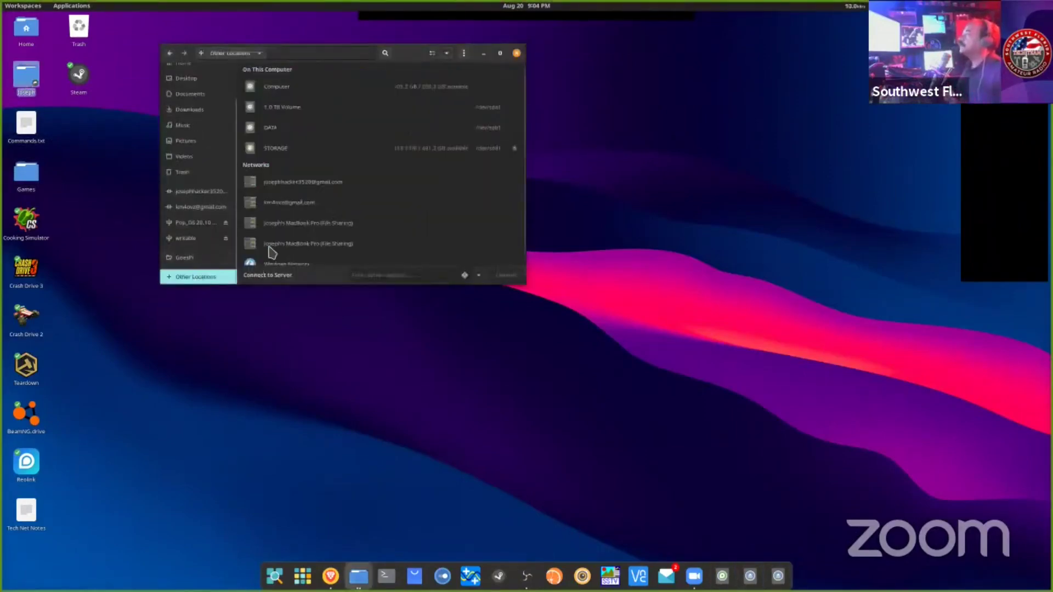
pyautogui.scroll(1, 314, 197)
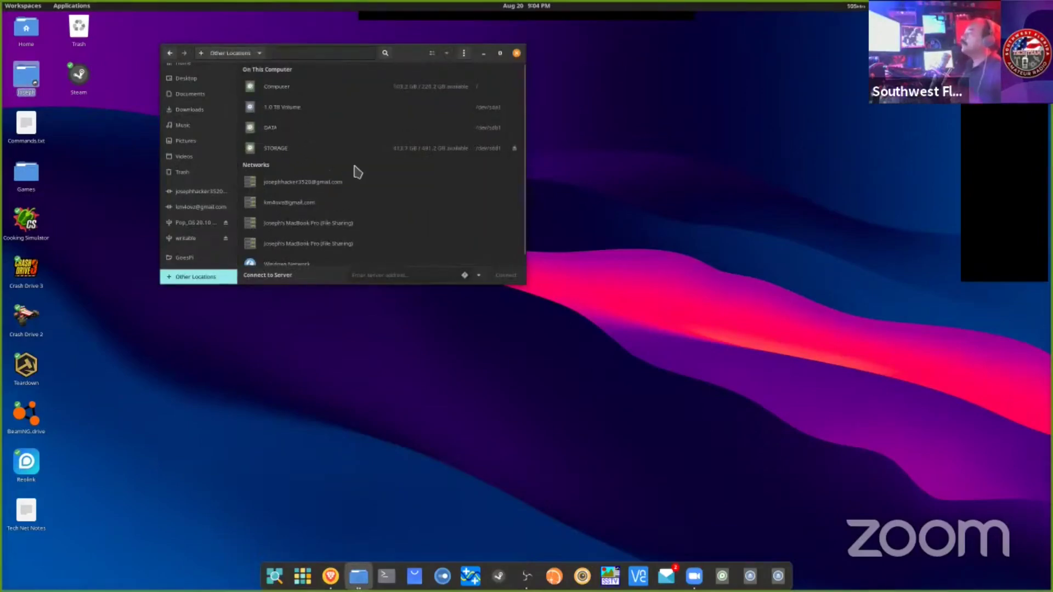
pyautogui.scroll(-1, 369, 232)
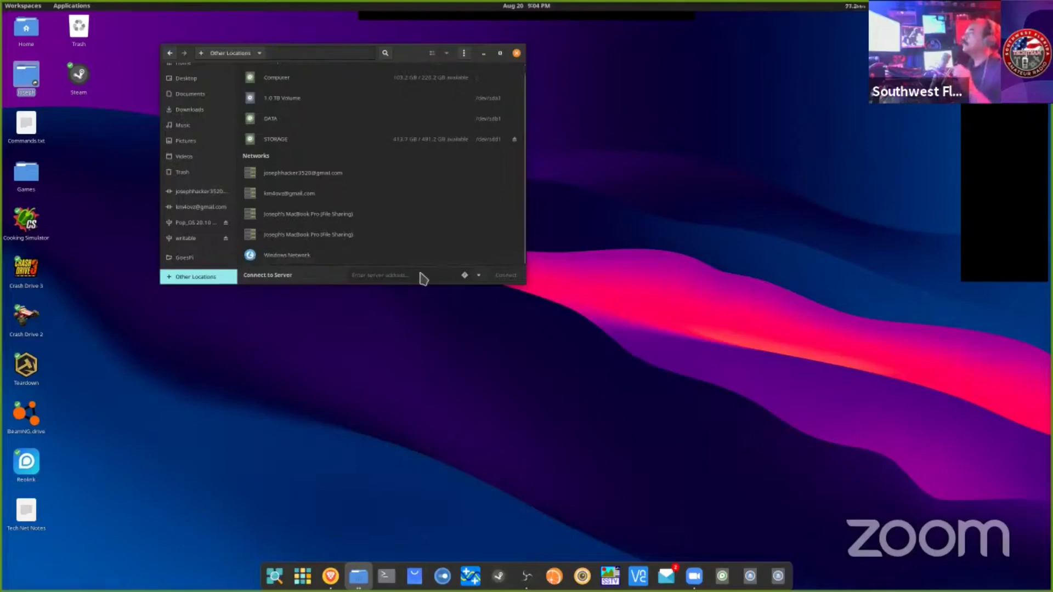
pyautogui.click(751, 575)
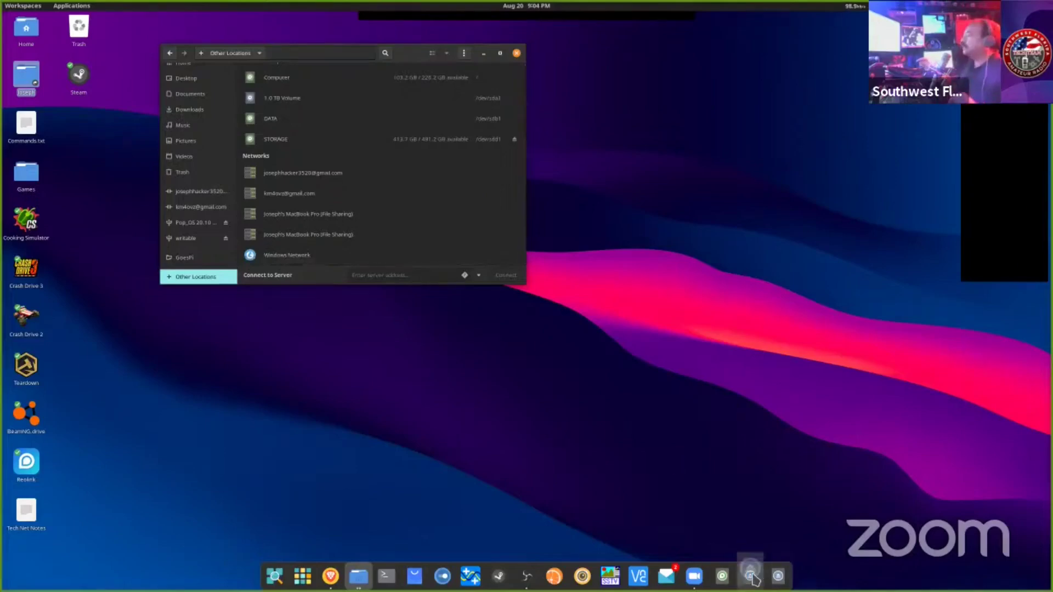
pyautogui.moveTo(366, 291); pyautogui.dragTo(778, 180)
pyautogui.click(882, 172)
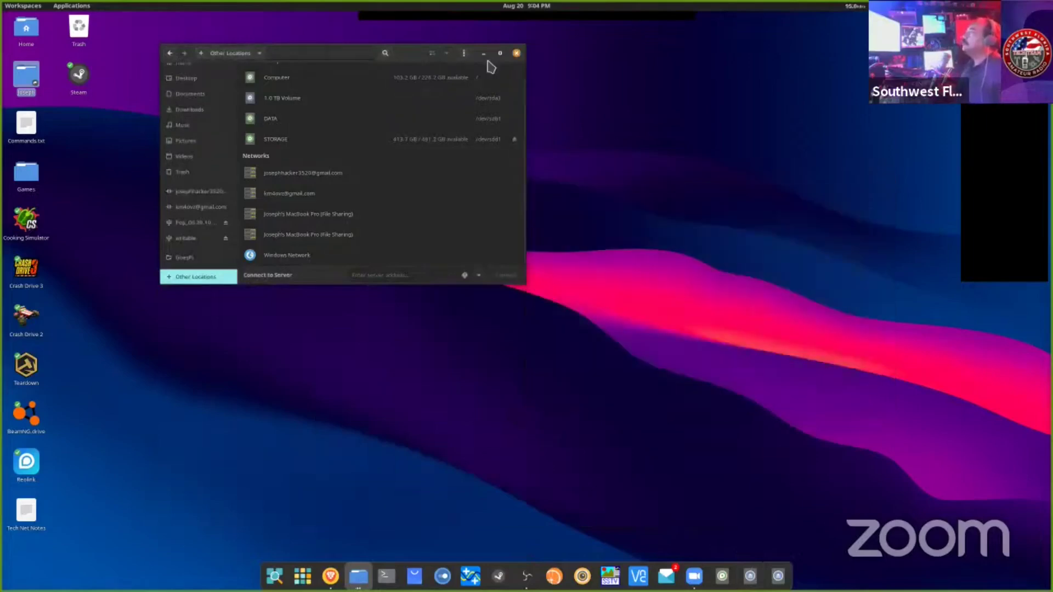
pyautogui.click(516, 52)
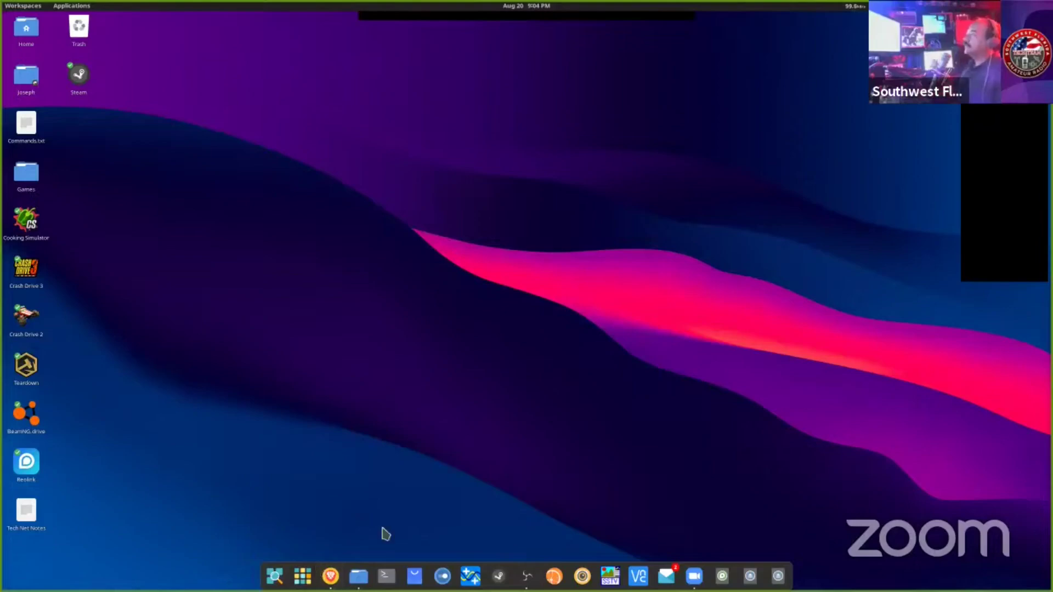
# Search the installed applications for the balenaEtcher flashing tool and leave the application overview.
pyautogui.press('super+a')
pyautogui.write('be')
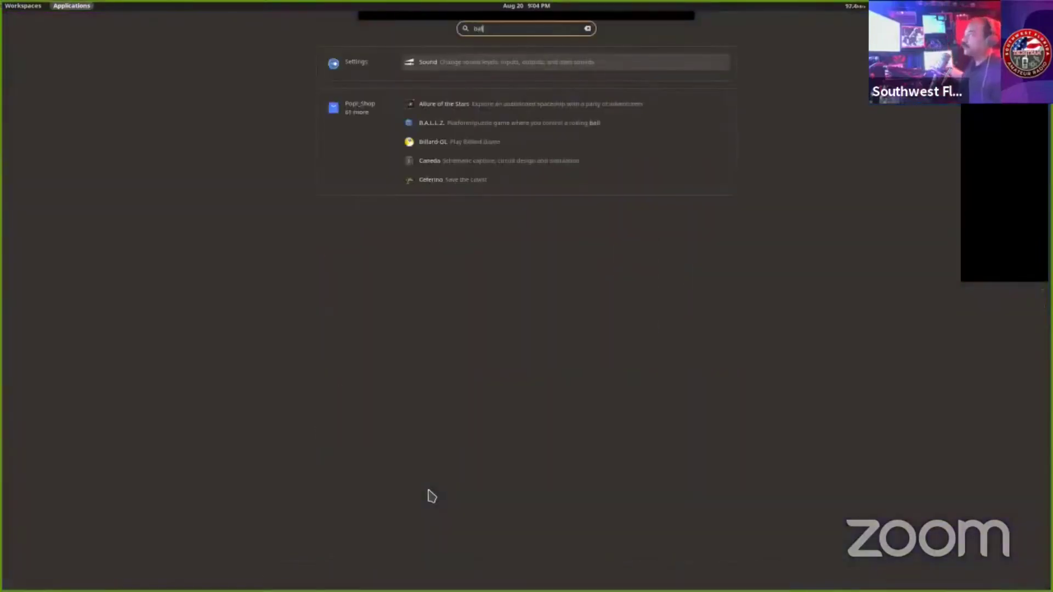
pyautogui.write('l')
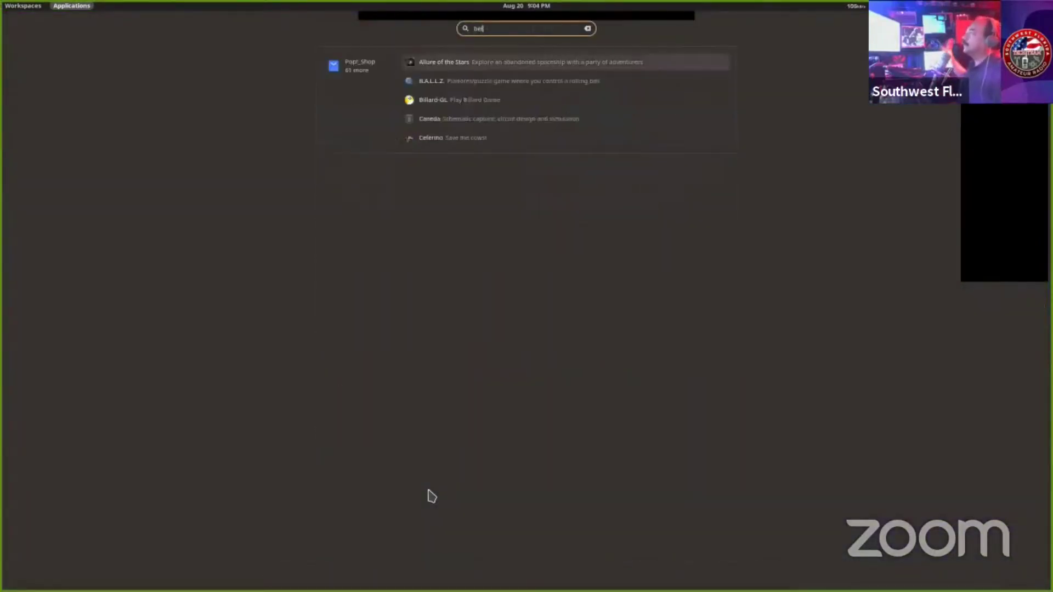
pyautogui.press('BackSpace')
pyautogui.press('BackSpace')
pyautogui.press('BackSpace')
pyautogui.write('etch')
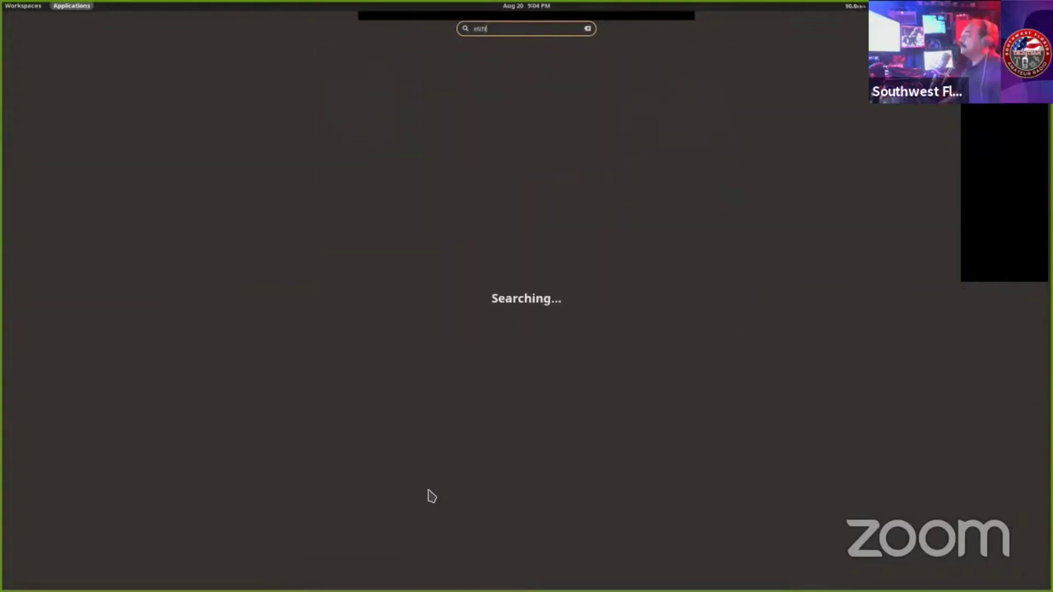
pyautogui.write('c')
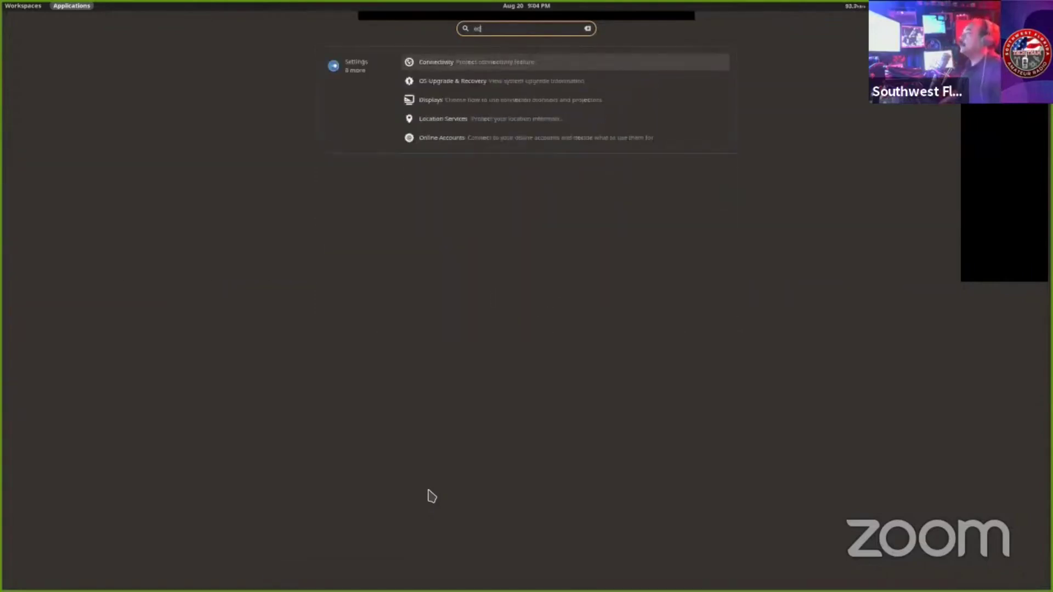
pyautogui.write('the')
pyautogui.press('Escape')
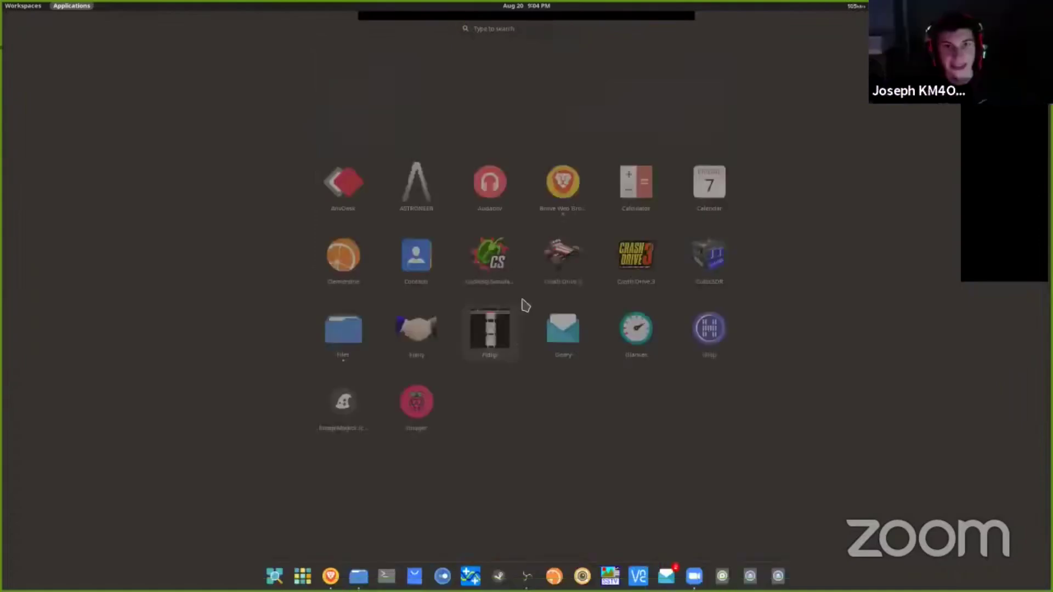
pyautogui.press('Escape')
# Switch to the Brave browser, search the web for "Pop os" and open the Pop!_OS by System76 website.
pyautogui.click(330, 576)
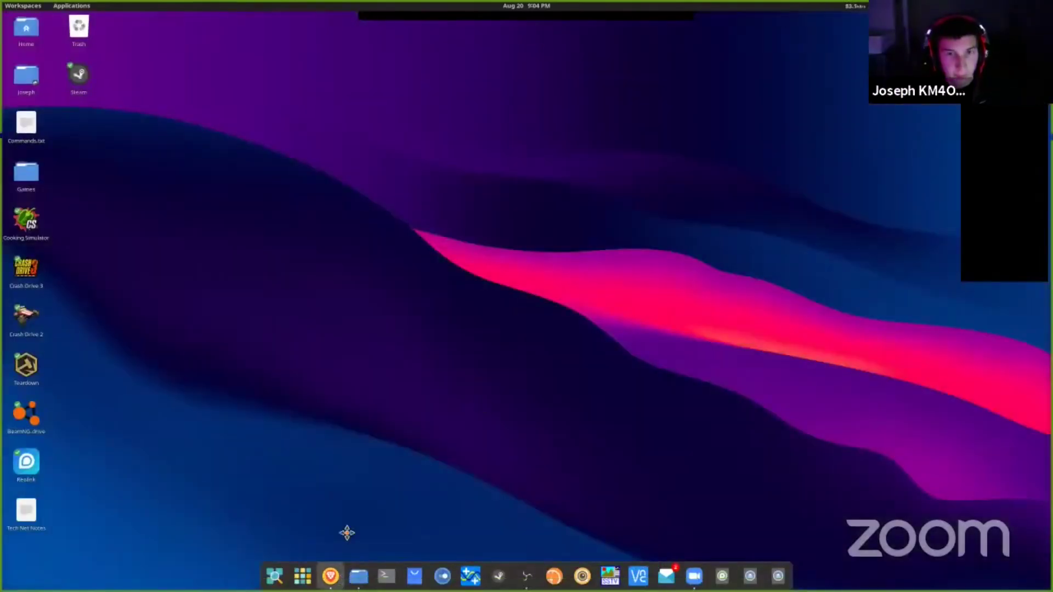
pyautogui.click(494, 115)
pyautogui.moveTo(652, 117); pyautogui.dragTo(720, 97)
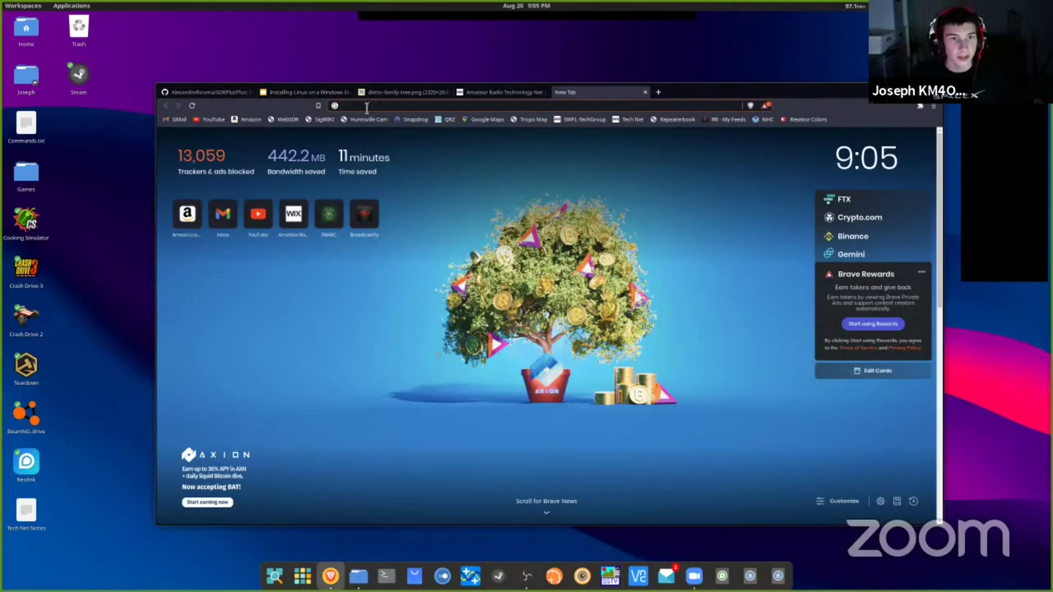
pyautogui.write('Pop')
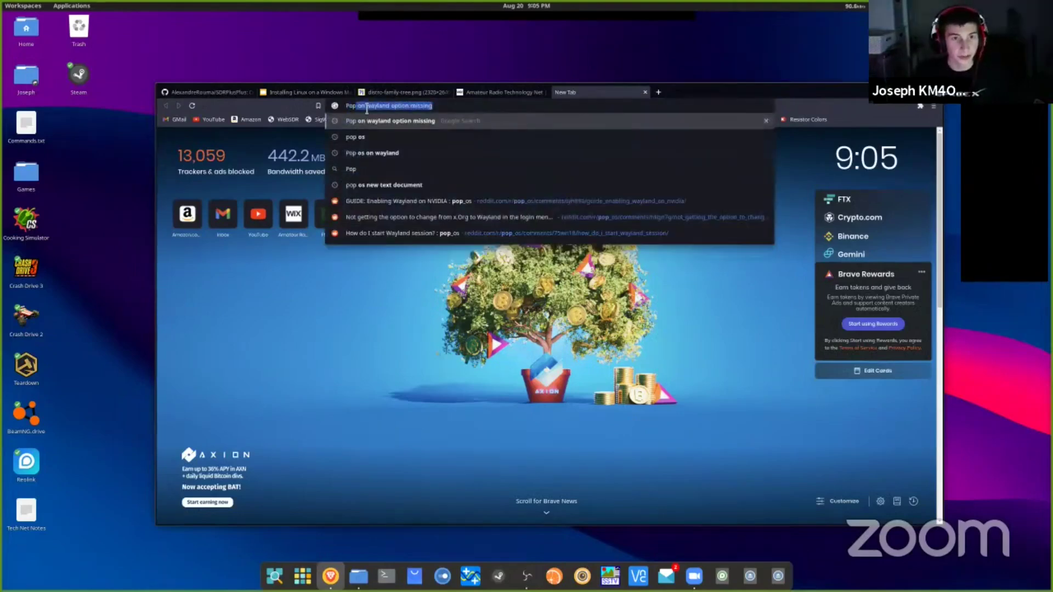
pyautogui.write(' os file')
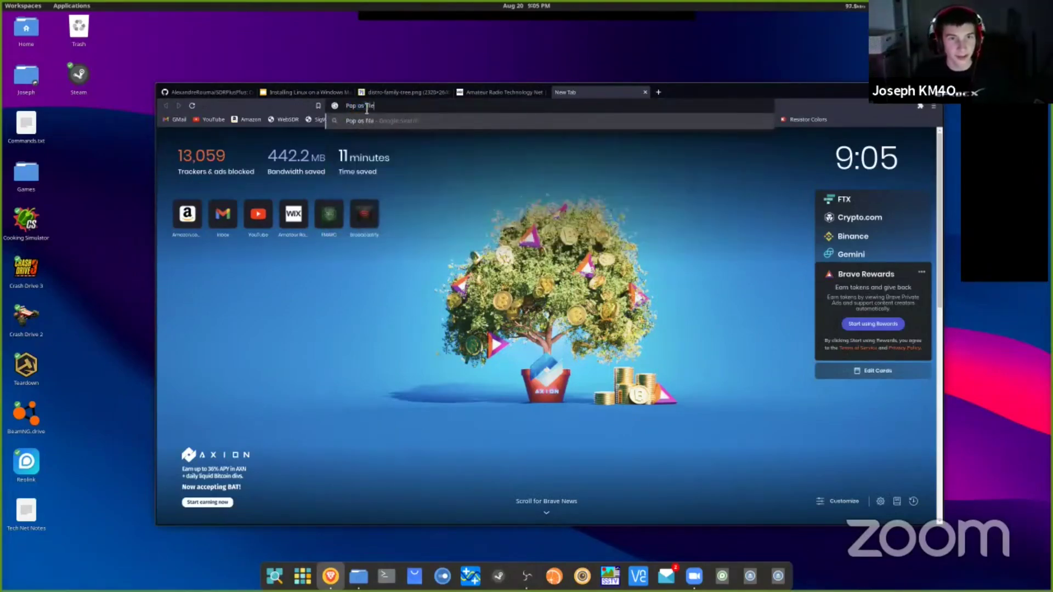
pyautogui.press('BackSpace')
pyautogui.press('BackSpace')
pyautogui.press('BackSpace')
pyautogui.press('Return')
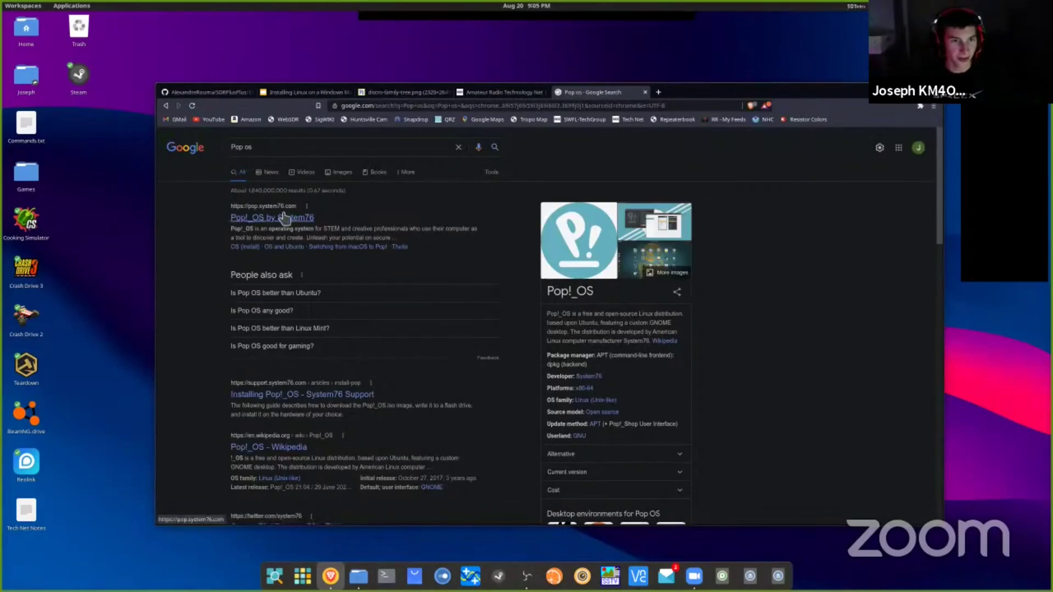
pyautogui.click(273, 222)
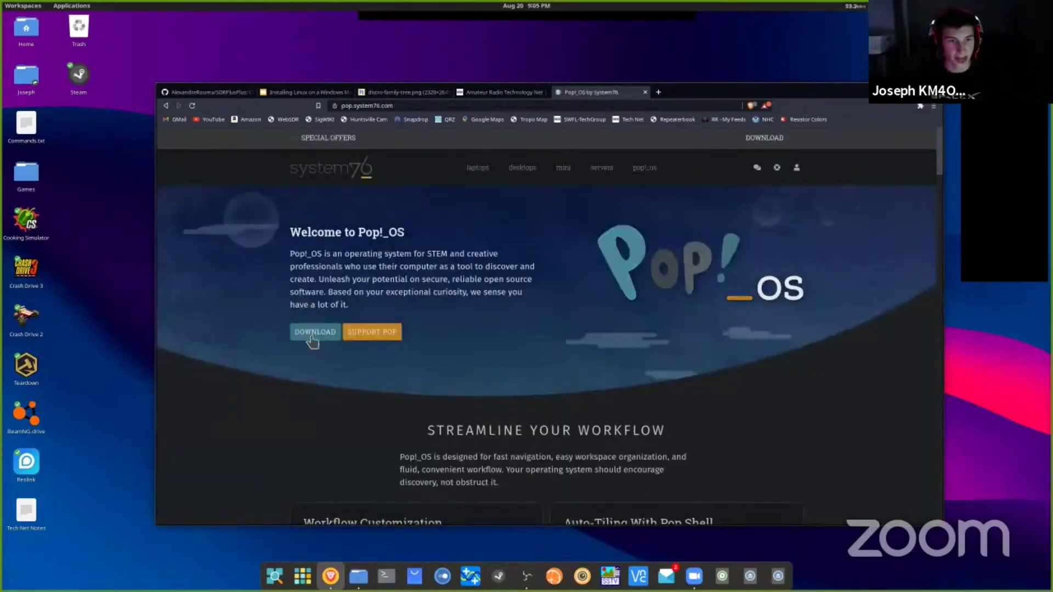
# Maximize the browser and download the Pop!_OS 21.04 (NVIDIA) ISO into the Downloads folder.
pyautogui.click(919, 92)
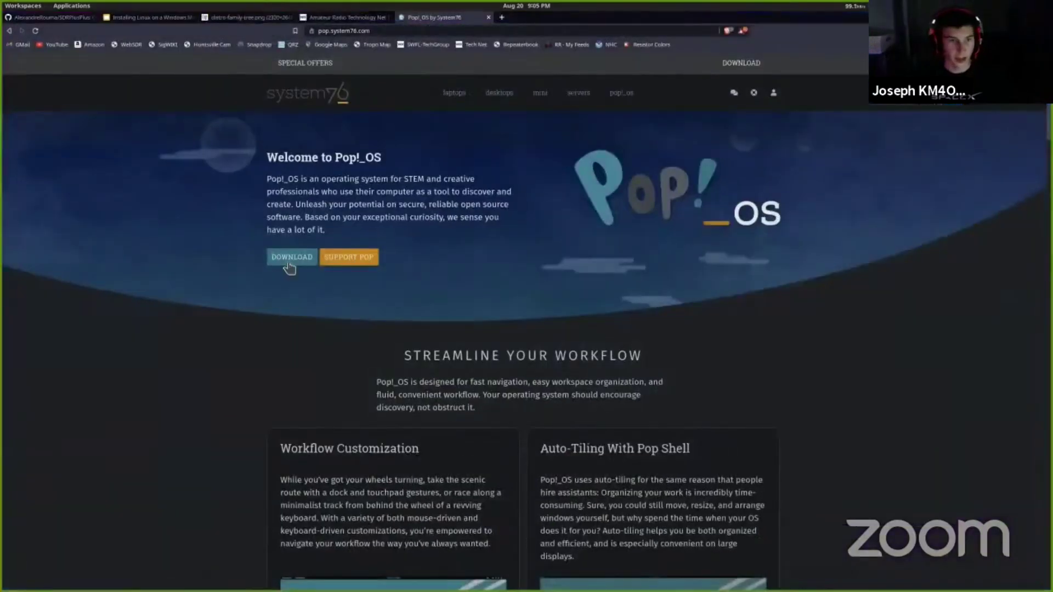
pyautogui.click(290, 259)
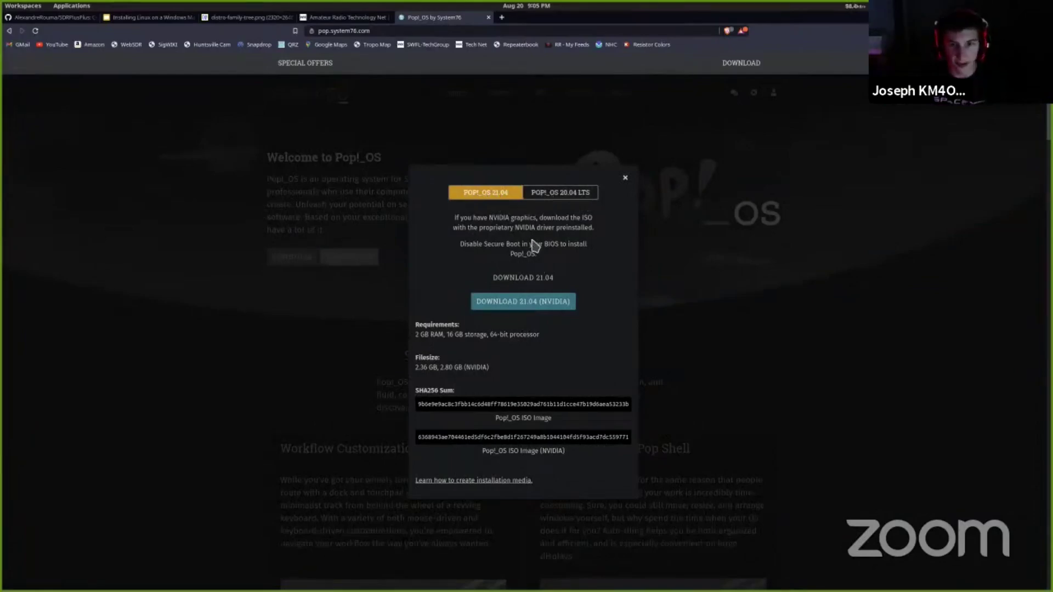
pyautogui.click(520, 303)
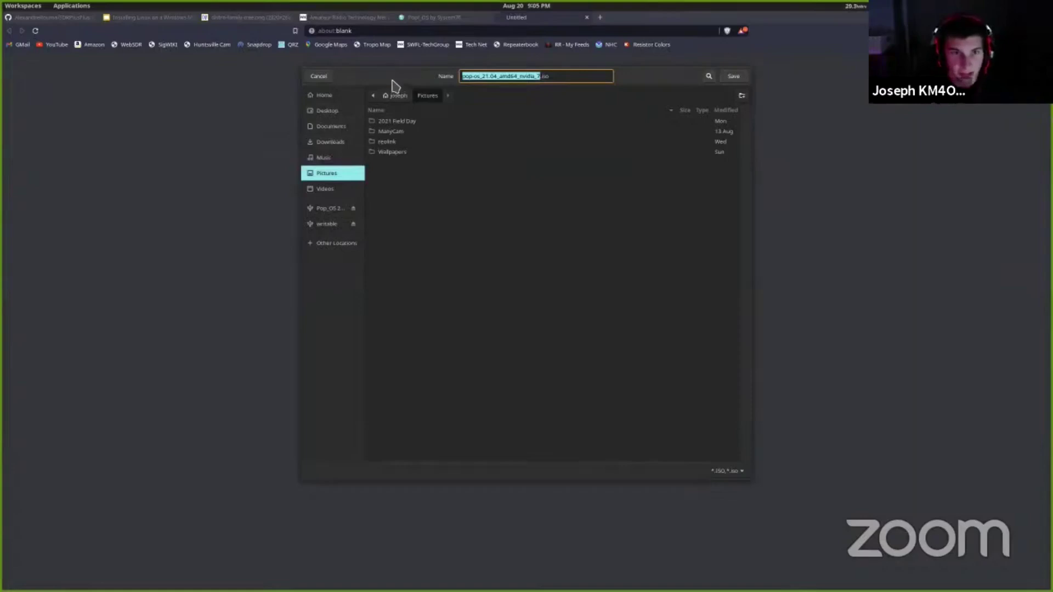
pyautogui.click(339, 142)
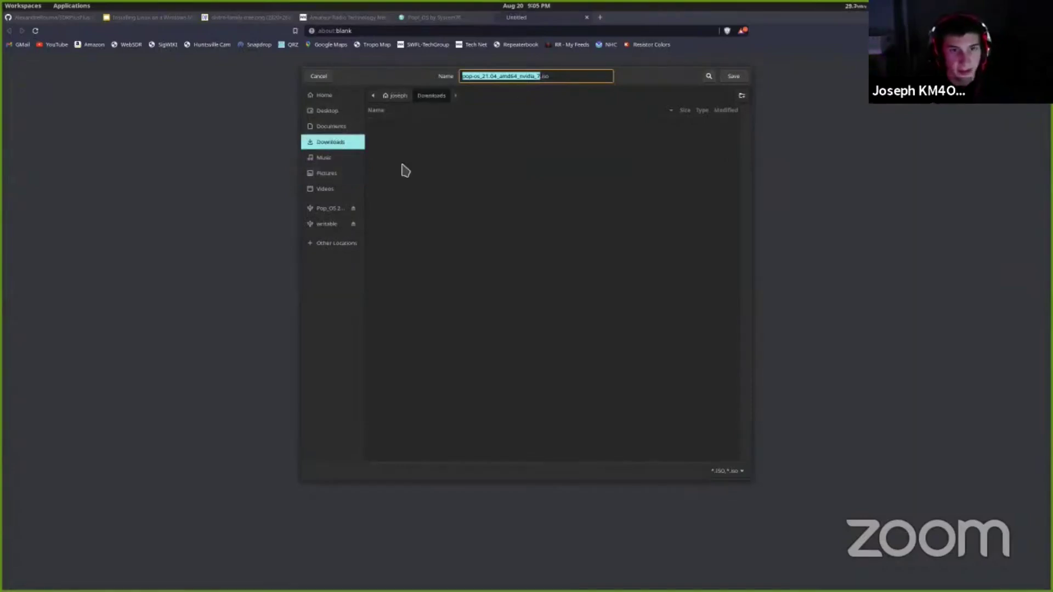
pyautogui.click(729, 78)
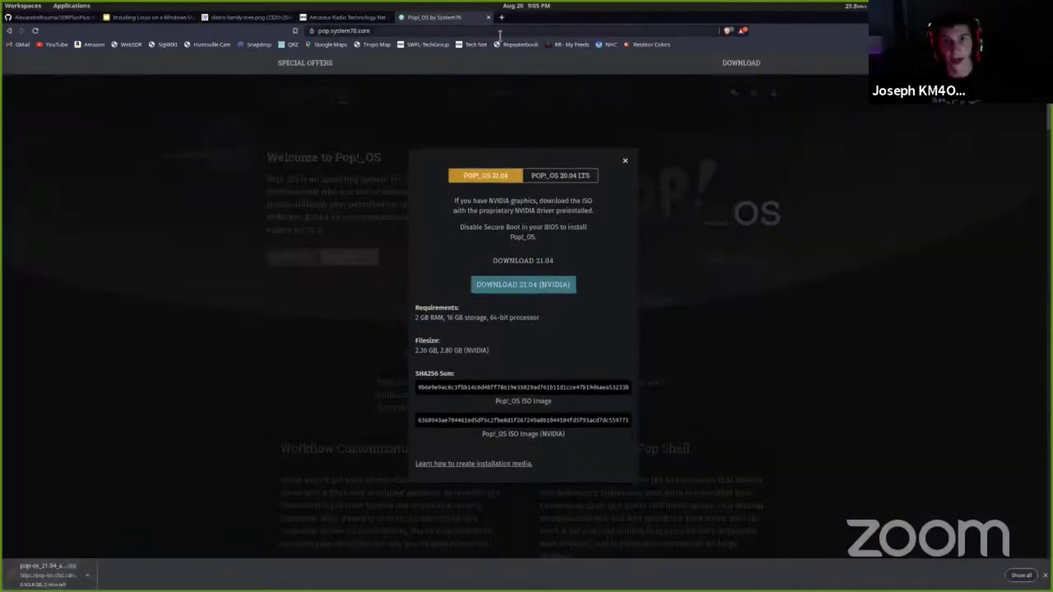
# Search the web for "belana etcher" in a new tab and open the balenaEtcher website.
pyautogui.click(501, 17)
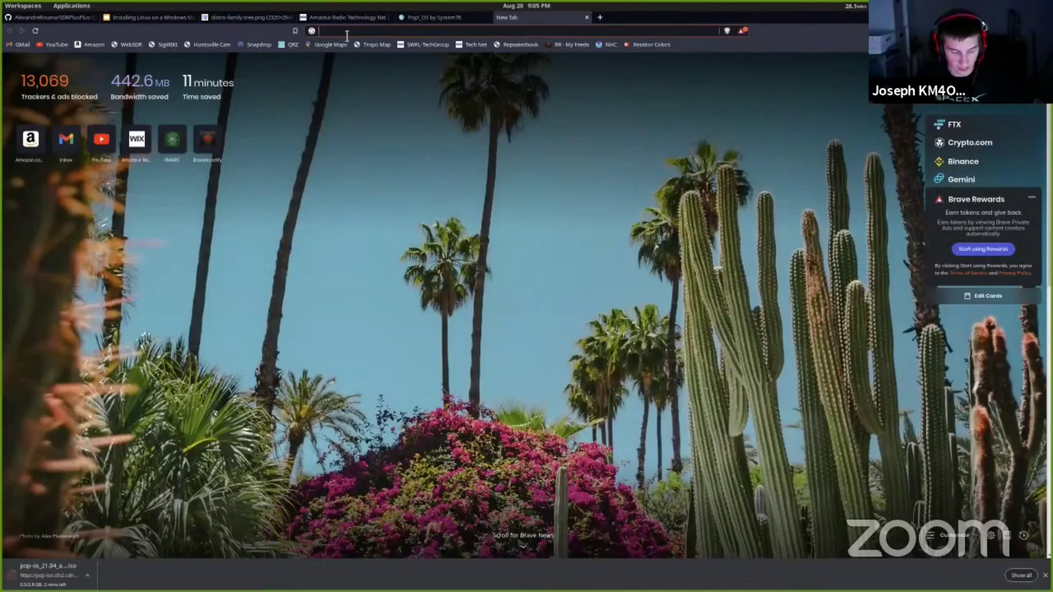
pyautogui.write('belana et')
pyautogui.click(341, 62)
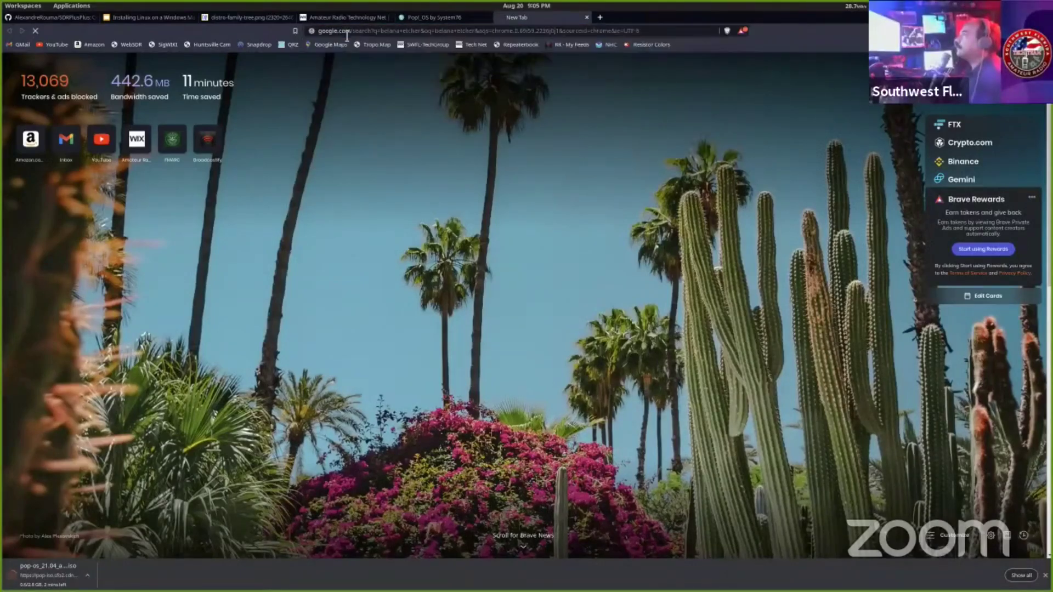
pyautogui.click(117, 174)
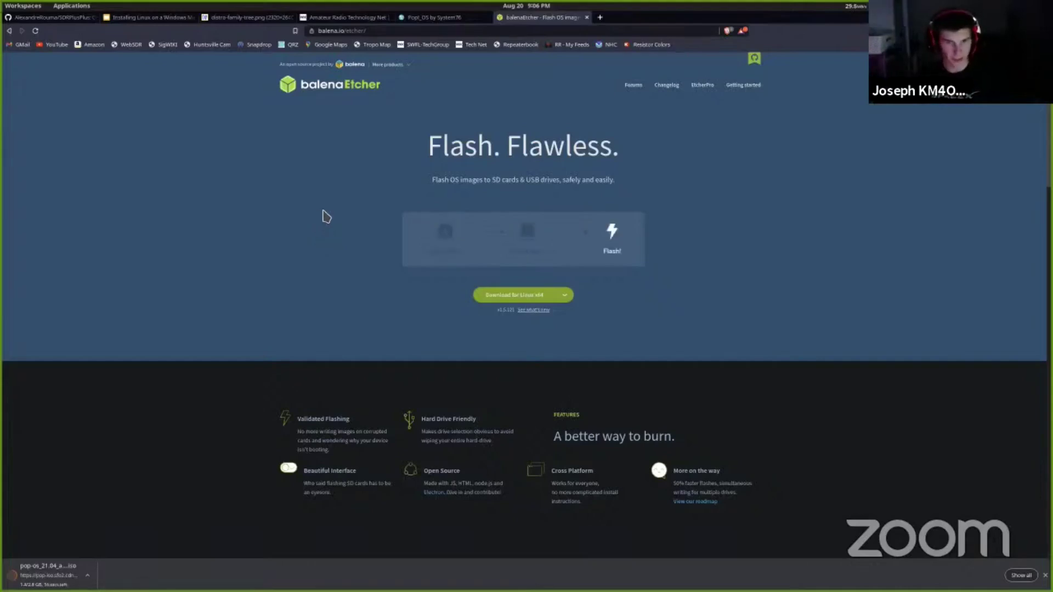
# Check the Etcher download options and save the Linux version of balenaEtcher as a zip.
pyautogui.click(533, 301)
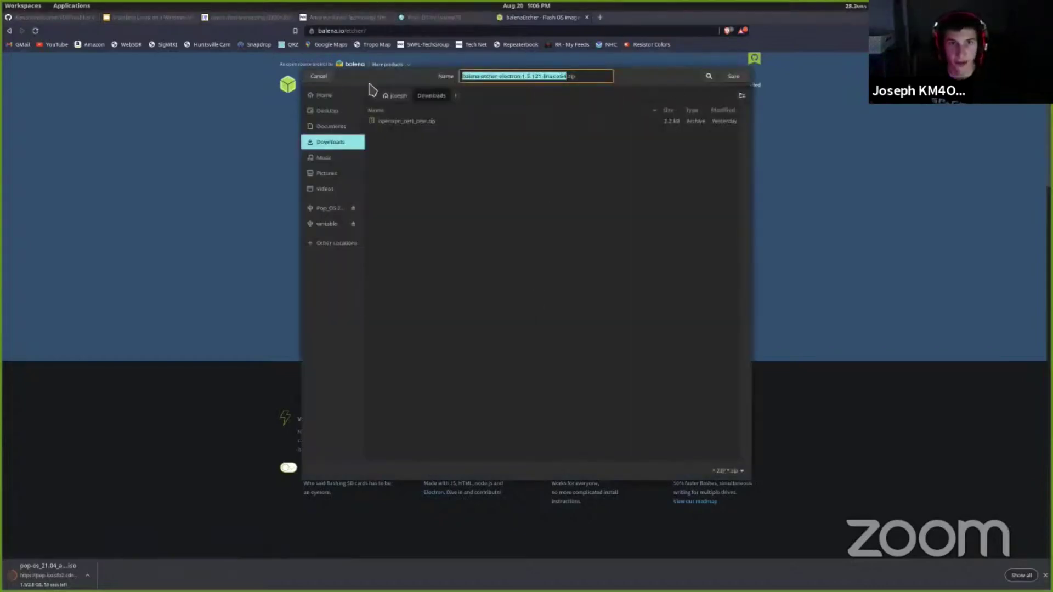
pyautogui.click(329, 77)
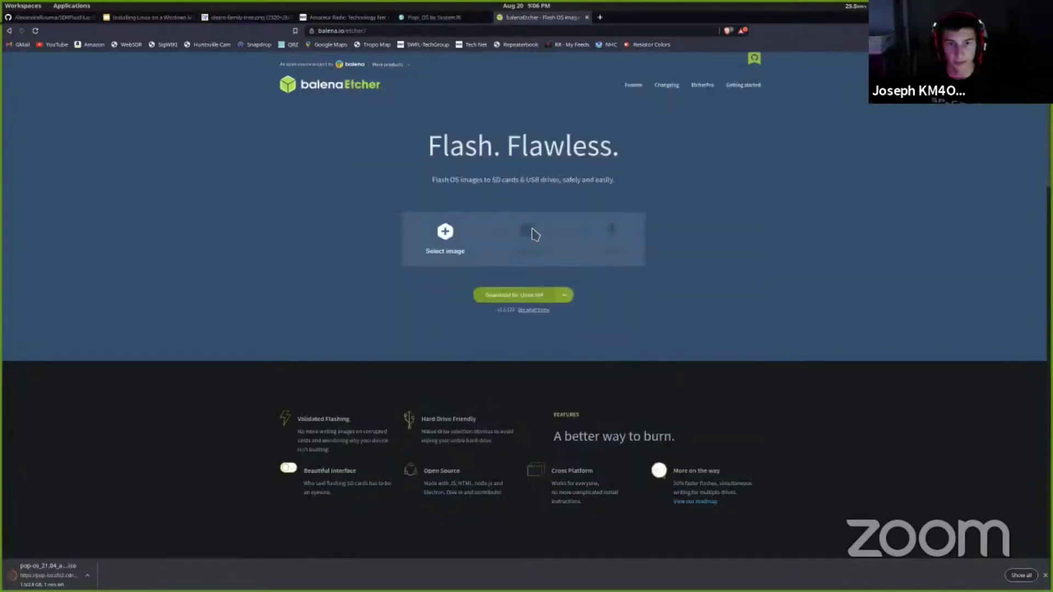
pyautogui.click(564, 297)
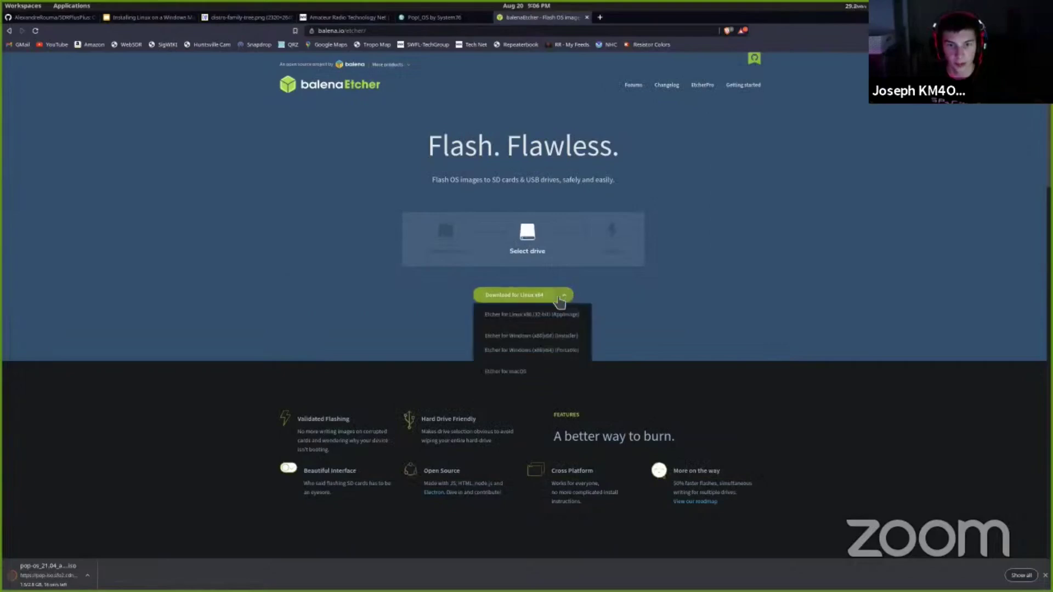
pyautogui.click(533, 316)
pyautogui.click(733, 76)
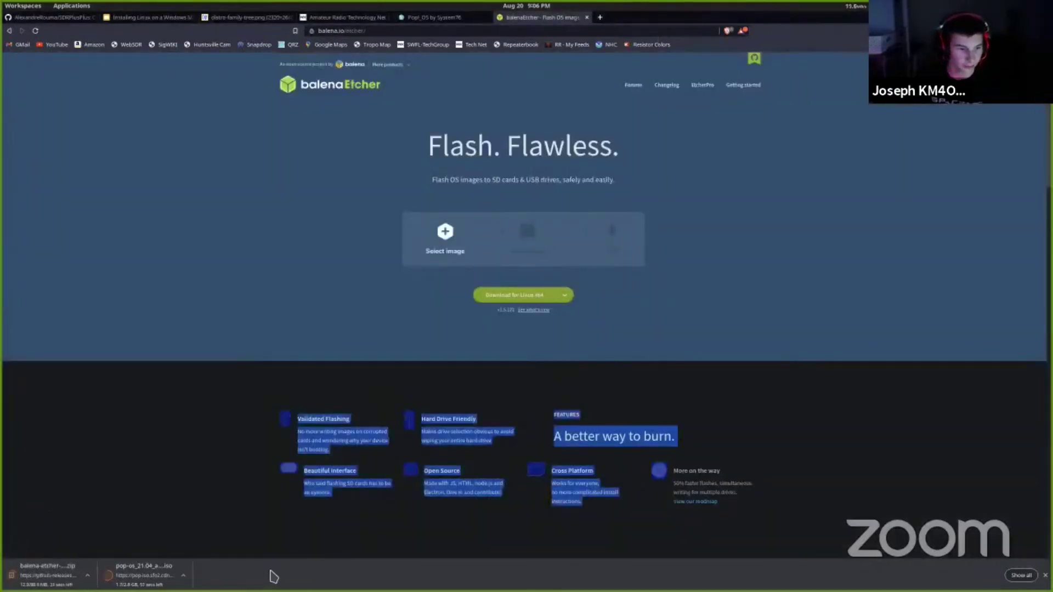
pyautogui.click(318, 447)
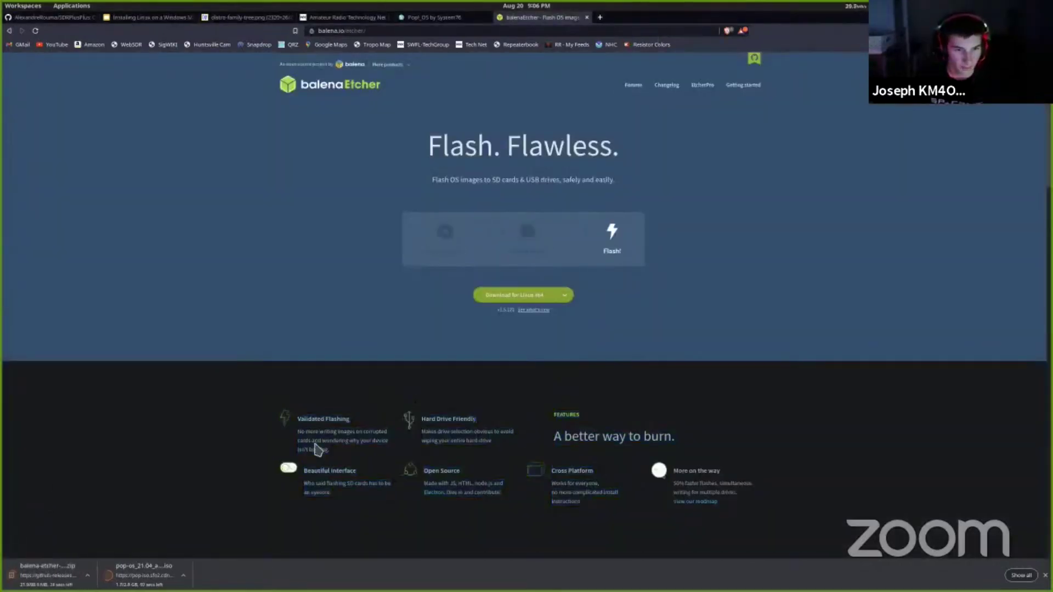
pyautogui.click(140, 571)
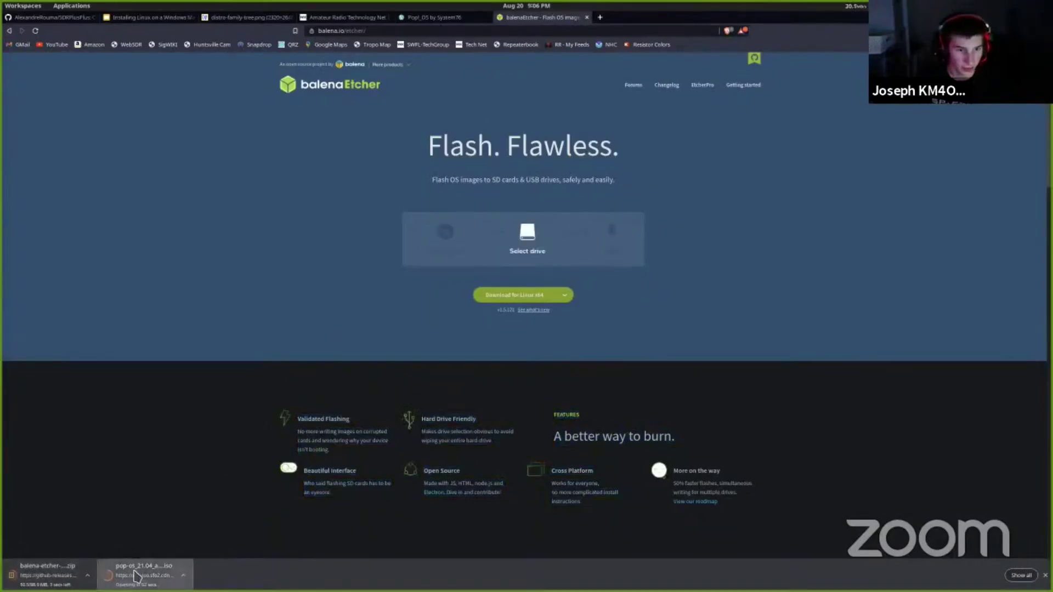
# Put the browser aside, open the Downloads folder in a maximized file manager window and select openvpn_cert_new.zip.
pyautogui.click(1008, 17)
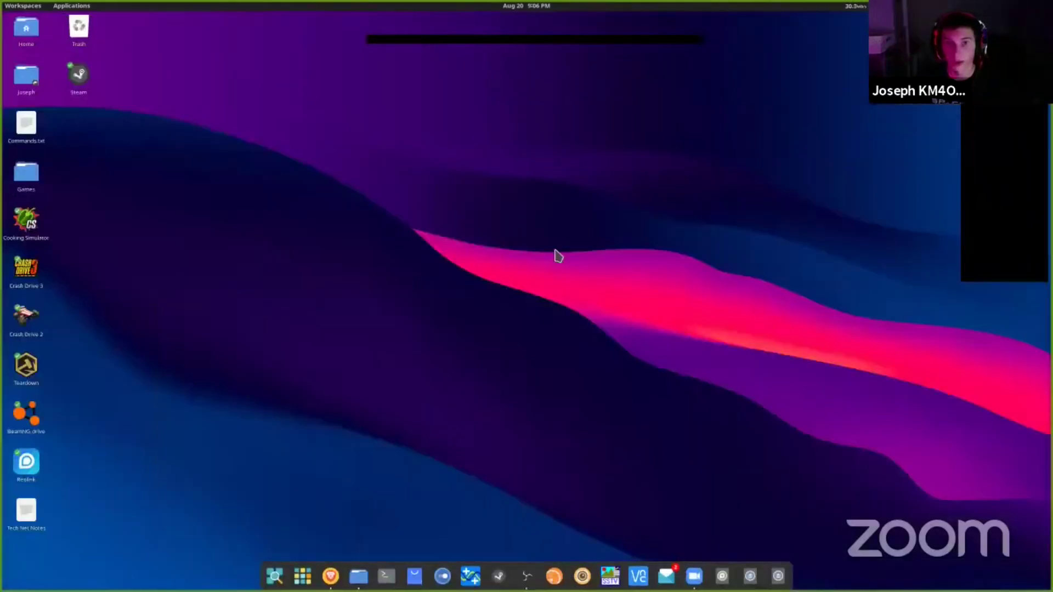
pyautogui.click(361, 575)
pyautogui.moveTo(280, 43); pyautogui.dragTo(492, 181)
pyautogui.moveTo(418, 215); pyautogui.dragTo(284, 280)
pyautogui.click(573, 181)
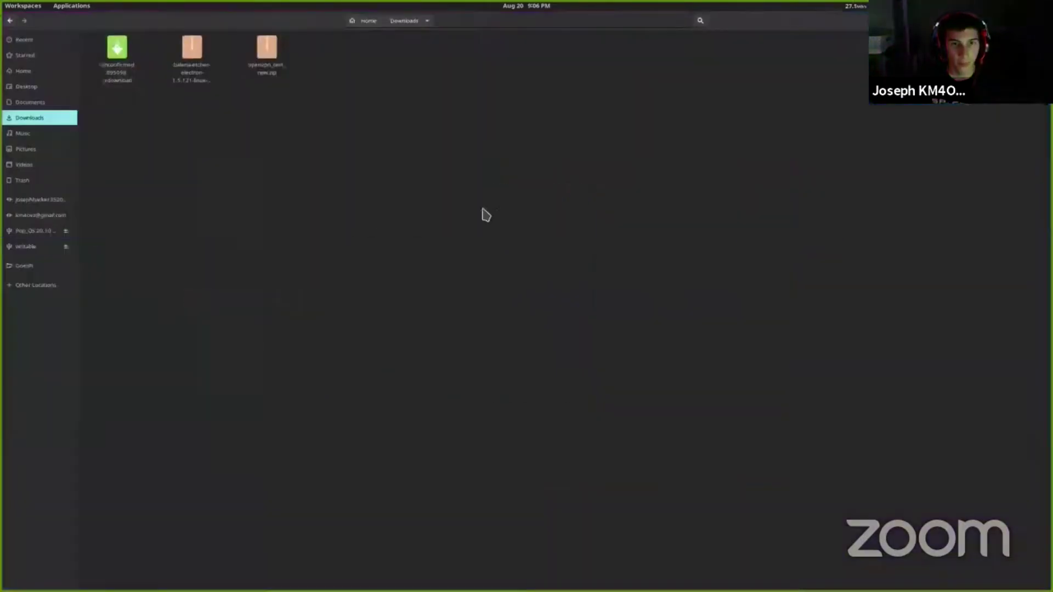
pyautogui.click(267, 50)
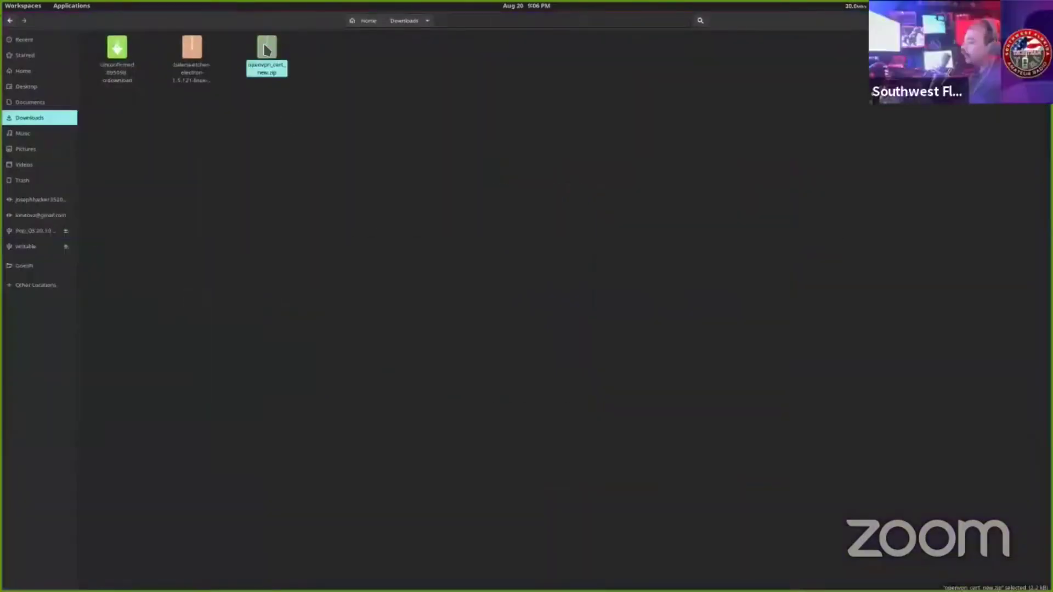
# Delete openvpn_cert_new.zip from Downloads and restore the file manager window, checking the ISO download in the browser.
pyautogui.press('Delete')
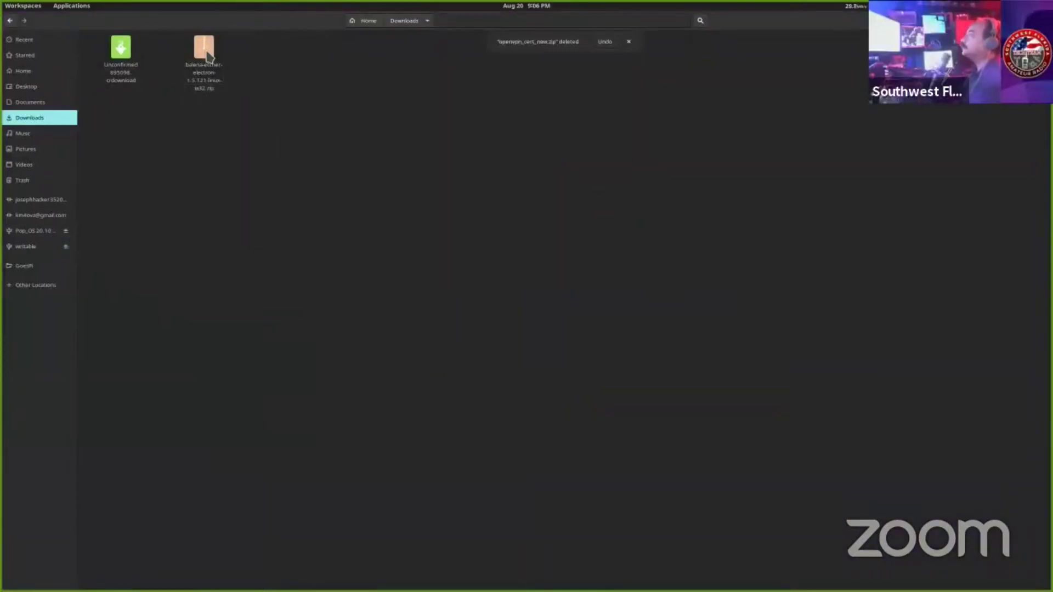
pyautogui.doubleClick(213, 24)
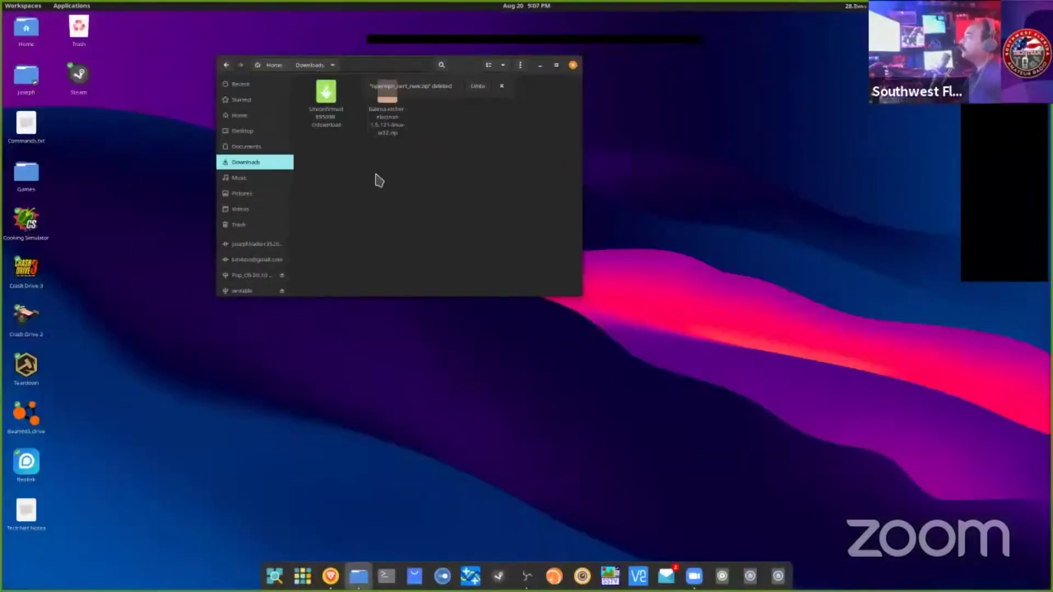
pyautogui.click(330, 576)
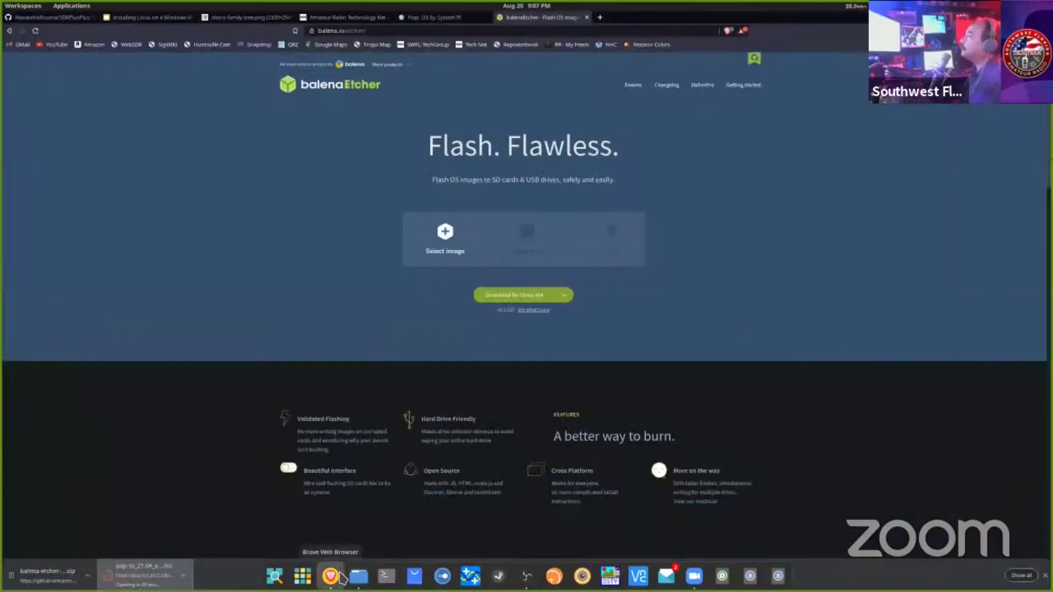
pyautogui.click(330, 576)
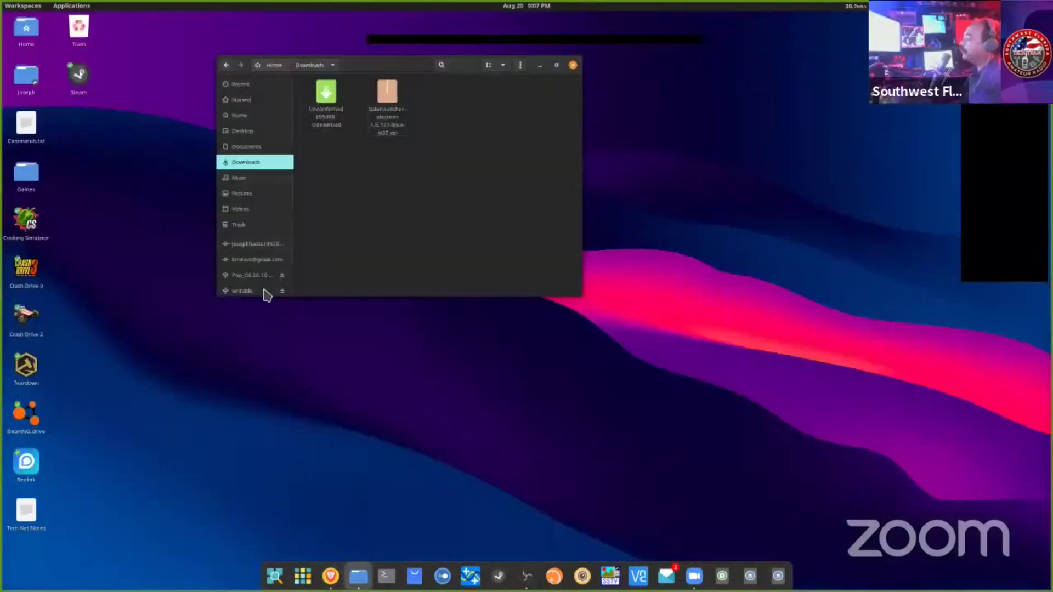
# Extract the balenaEtcher-1.5.121-ia32 AppImage from the balena-etcher-electron zip into the Downloads folder, leaving the archive closed.
pyautogui.rightClick(395, 99)
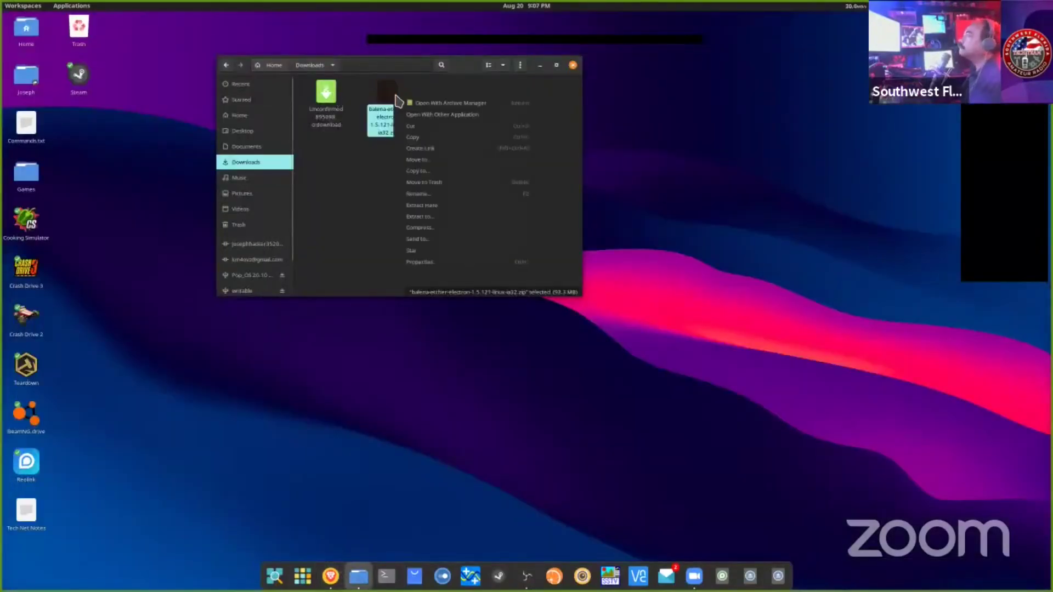
pyautogui.click(443, 105)
pyautogui.moveTo(272, 353); pyautogui.dragTo(474, 183)
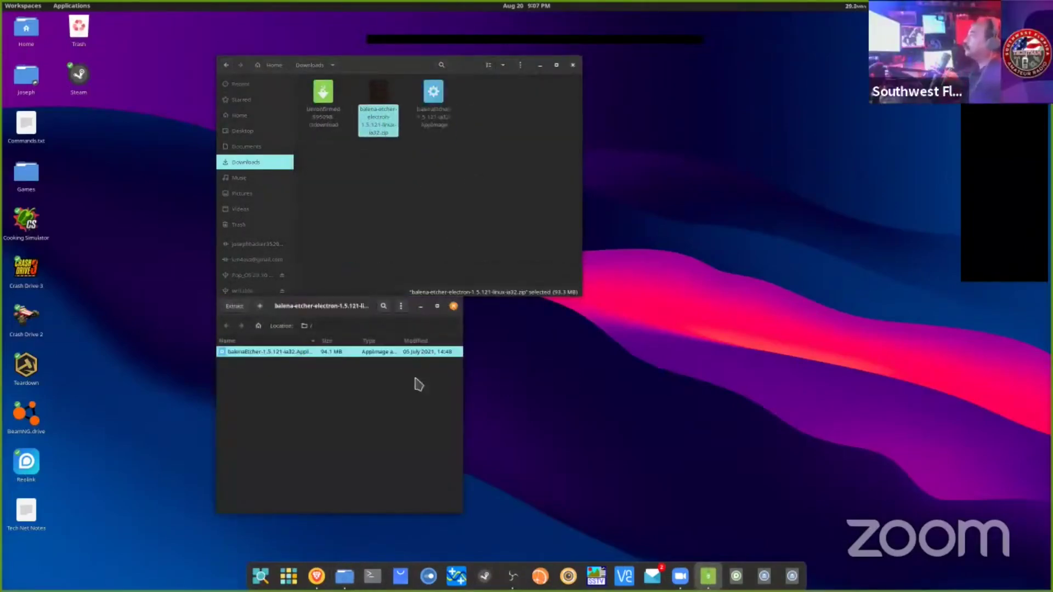
pyautogui.click(453, 306)
# Adjust the execute permission of the balenaEtcher AppImage in its file properties.
pyautogui.rightClick(433, 102)
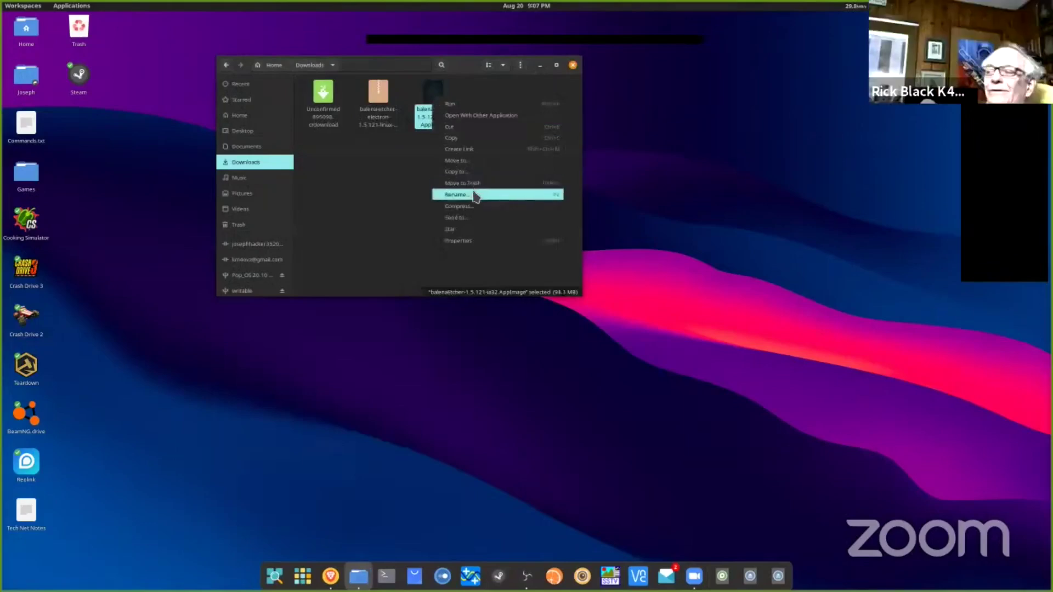
pyautogui.click(481, 241)
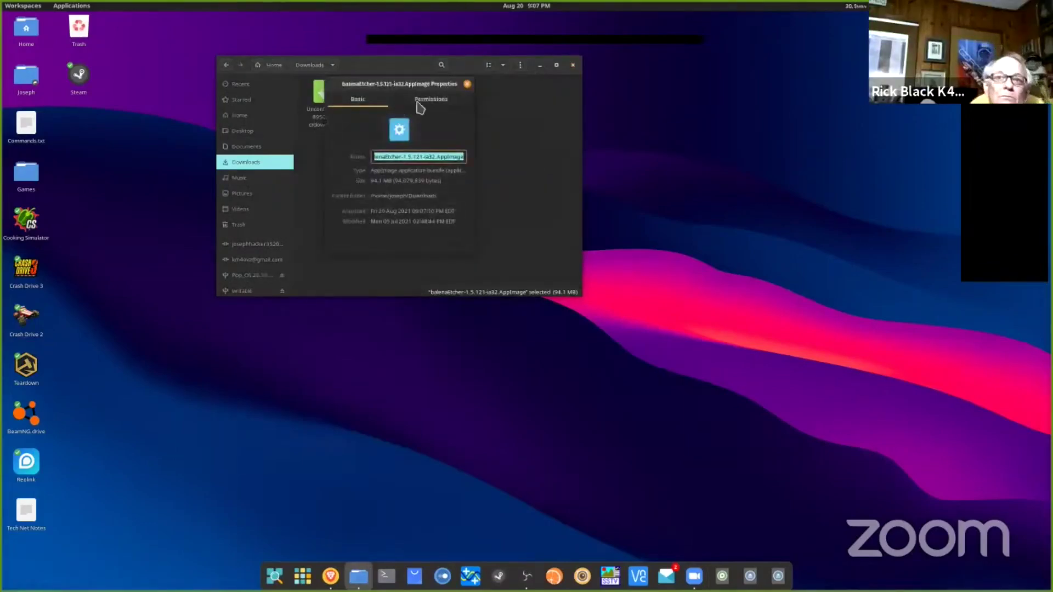
pyautogui.click(420, 98)
pyautogui.click(395, 227)
pyautogui.click(467, 84)
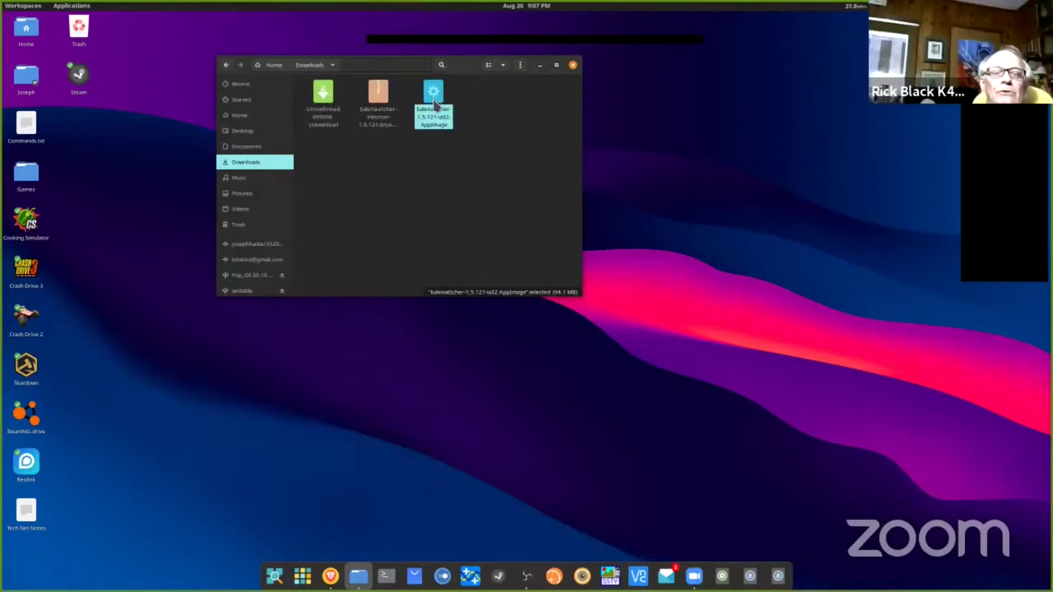
# Try to run the balenaEtcher AppImage from the Downloads folder.
pyautogui.click(437, 142)
pyautogui.click(432, 101)
pyautogui.rightClick(431, 101)
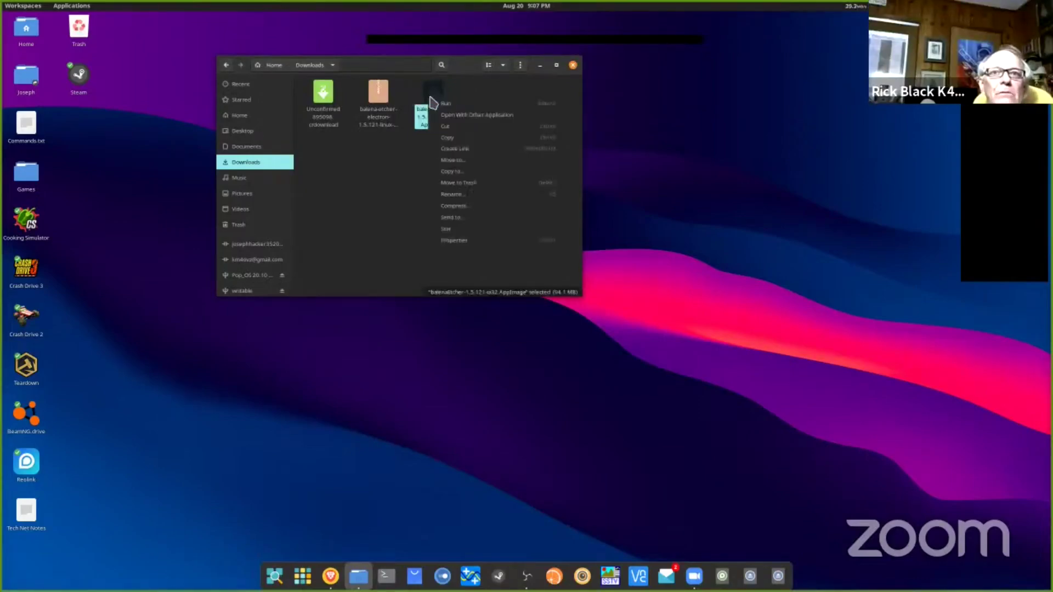
pyautogui.click(437, 103)
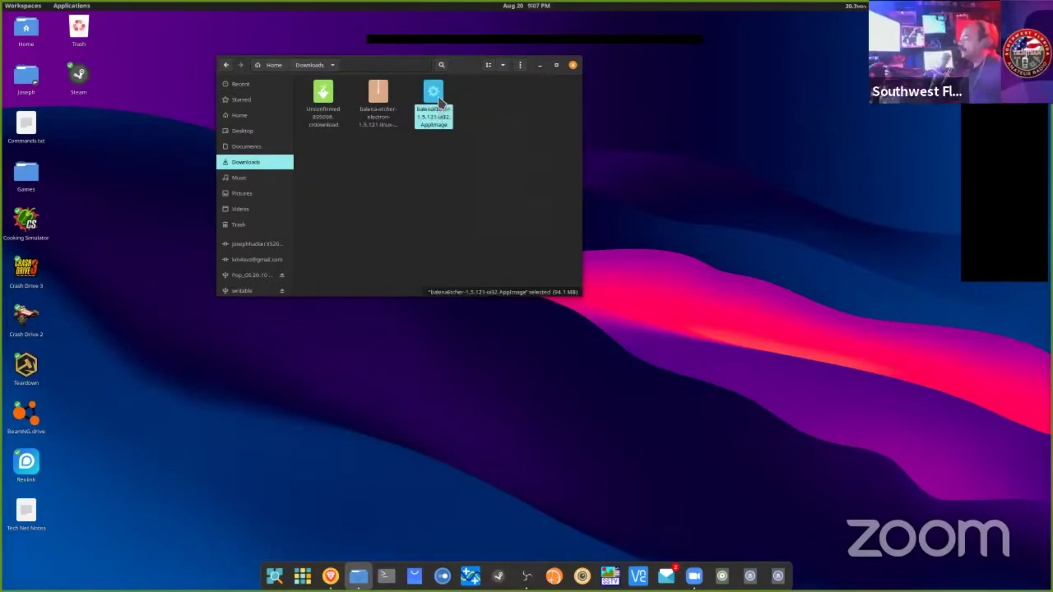
pyautogui.rightClick(434, 101)
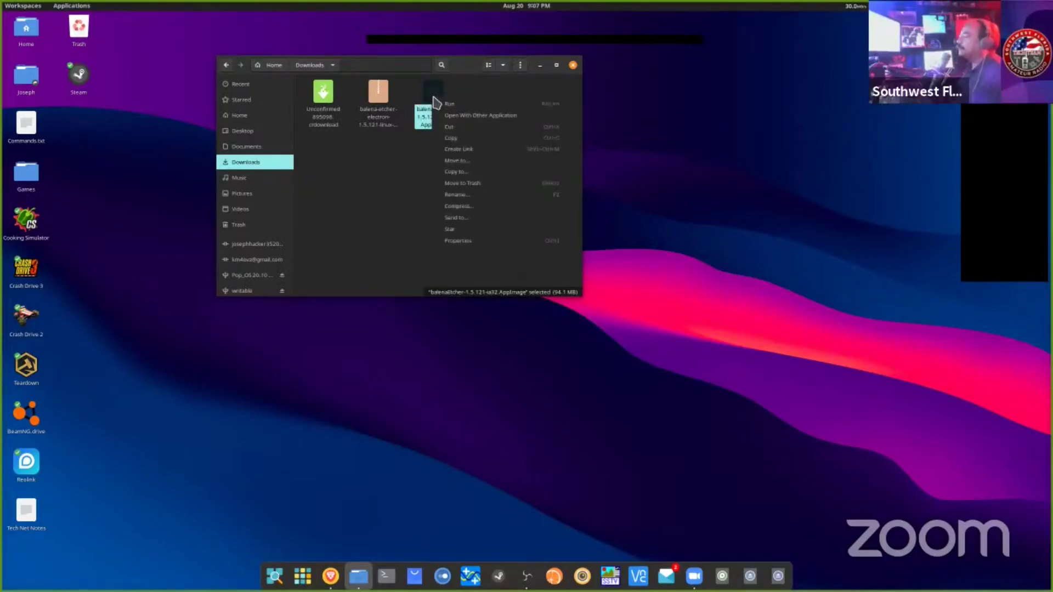
pyautogui.click(418, 161)
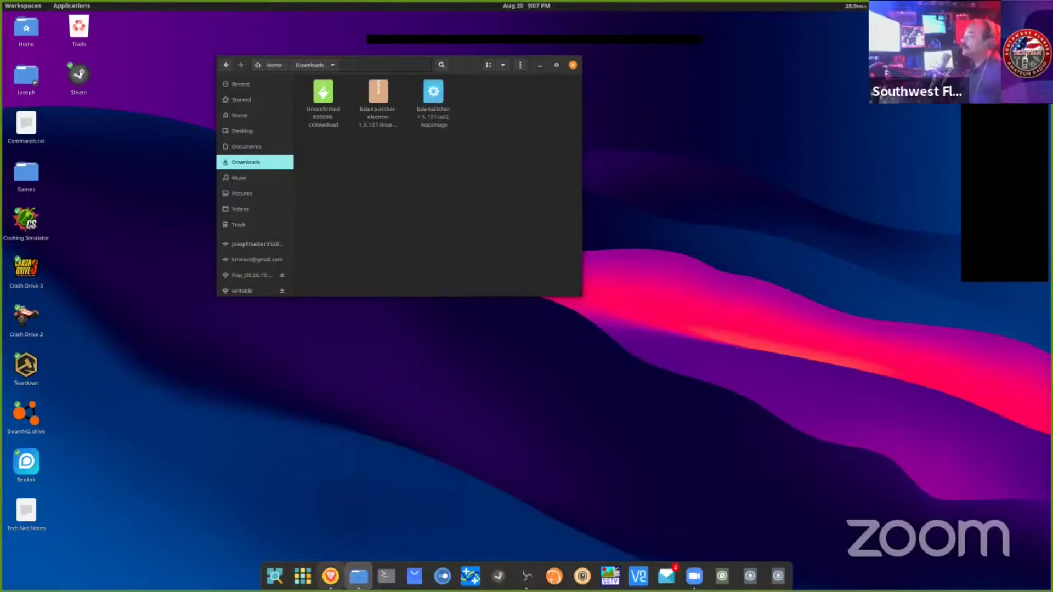
# Show the Etcher download options for other platforms, and clear the desktop of other windows around Popsicle.
pyautogui.hotkey('alt', 'Tab')
pyautogui.click(565, 299)
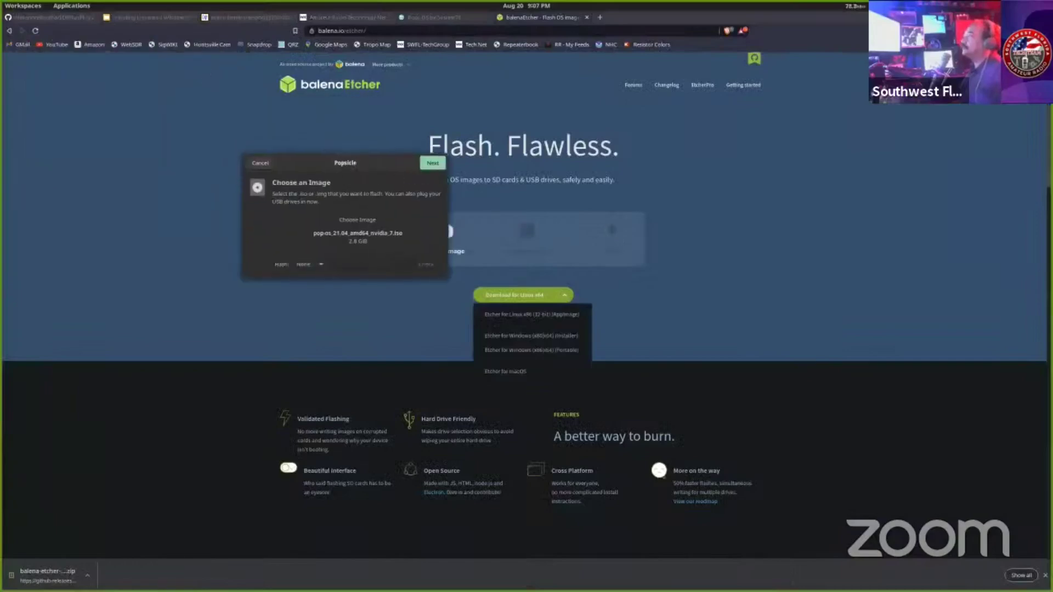
pyautogui.click(1008, 17)
pyautogui.moveTo(386, 164); pyautogui.dragTo(523, 215)
pyautogui.click(539, 64)
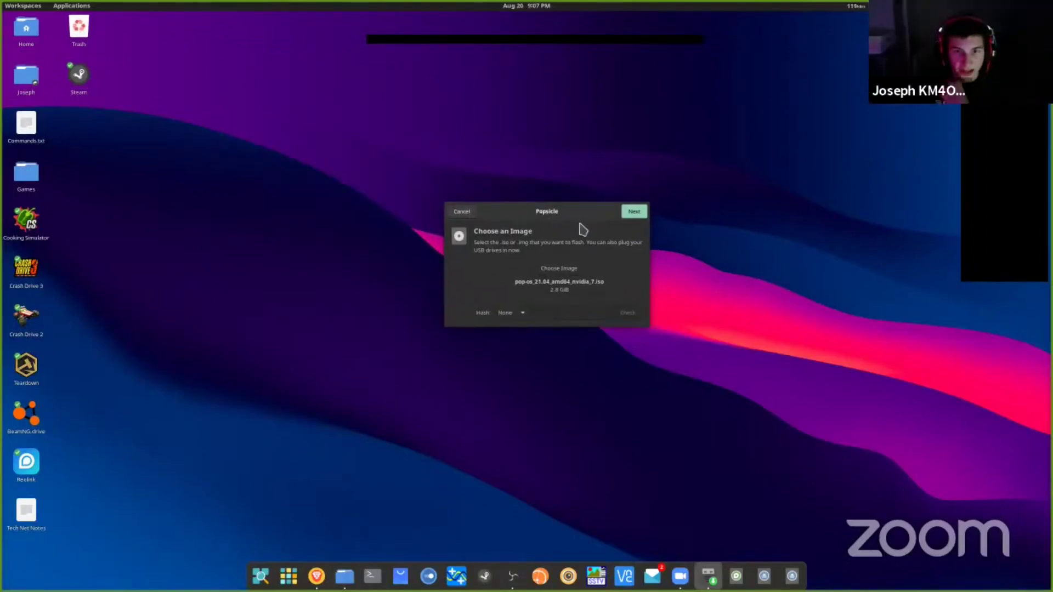
pyautogui.moveTo(503, 218); pyautogui.dragTo(500, 218)
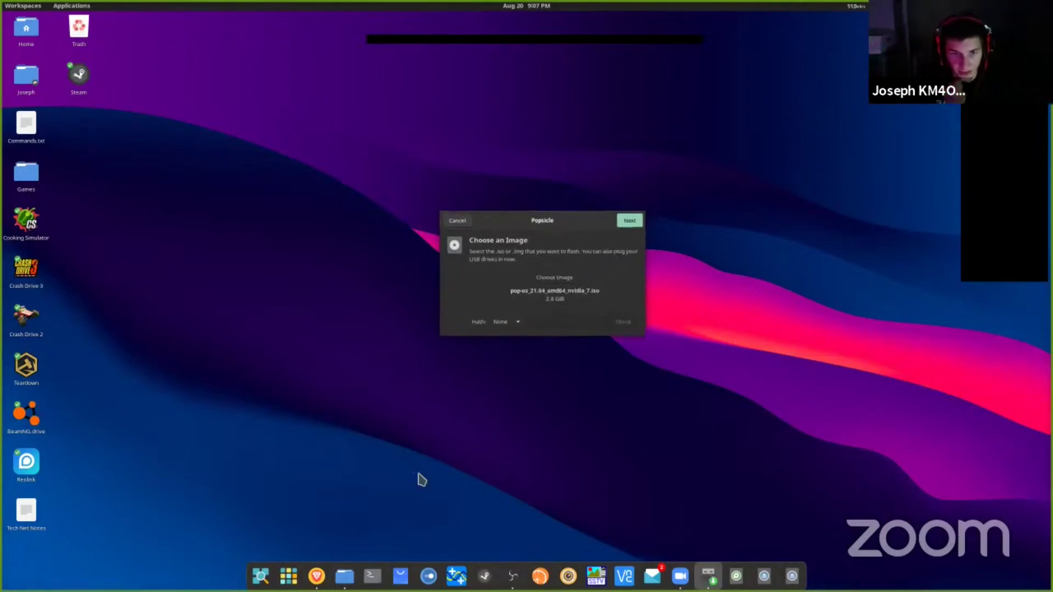
pyautogui.click(323, 577)
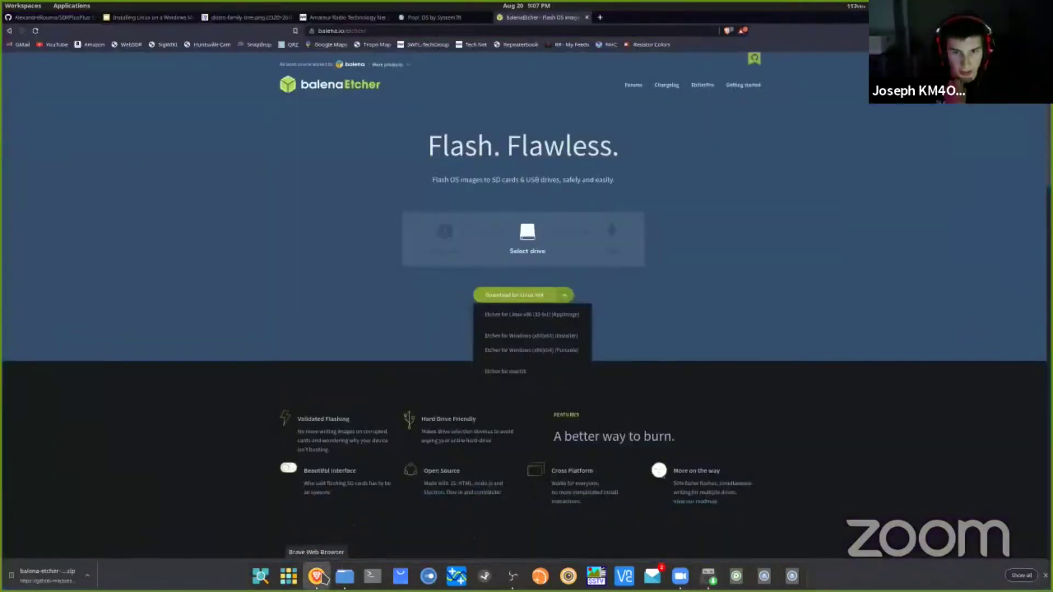
pyautogui.click(322, 576)
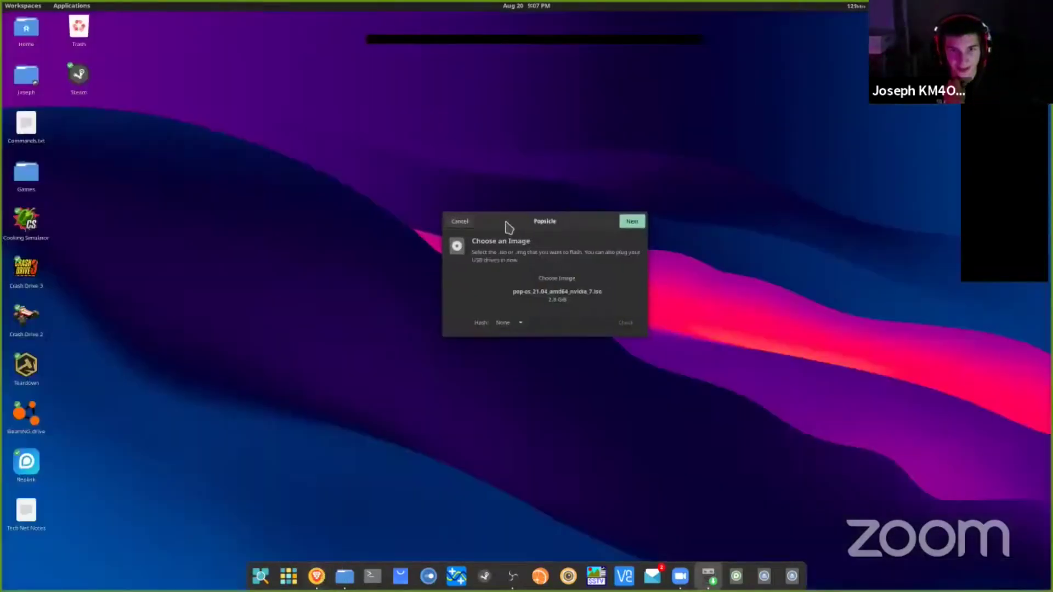
# Choose pop-os_21.04_amd64_nvidia_7.iso from Downloads as the image to flash and continue to the drive selection.
pyautogui.click(558, 280)
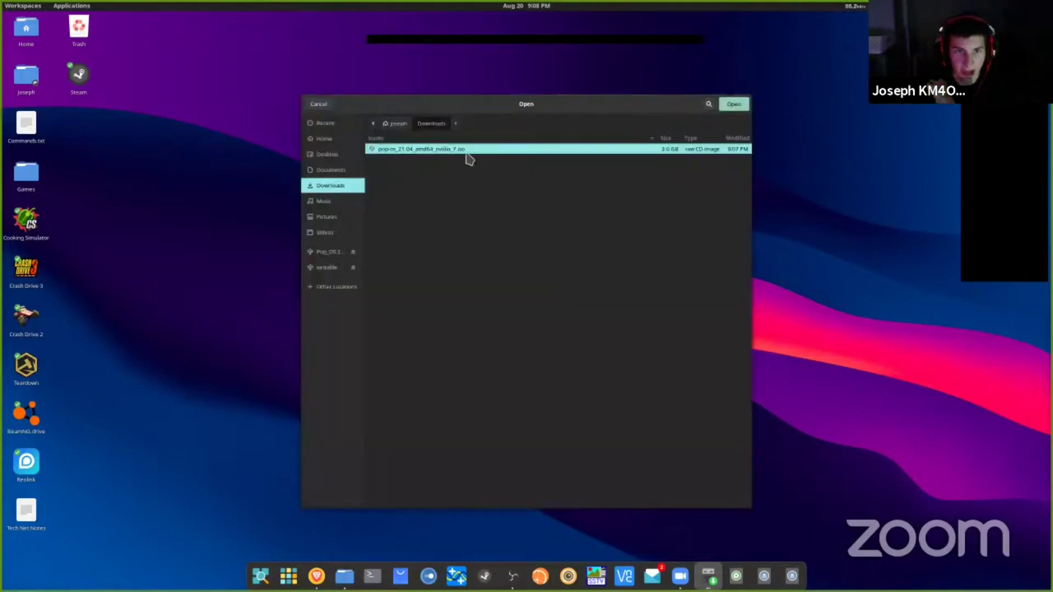
pyautogui.click(736, 105)
pyautogui.click(634, 225)
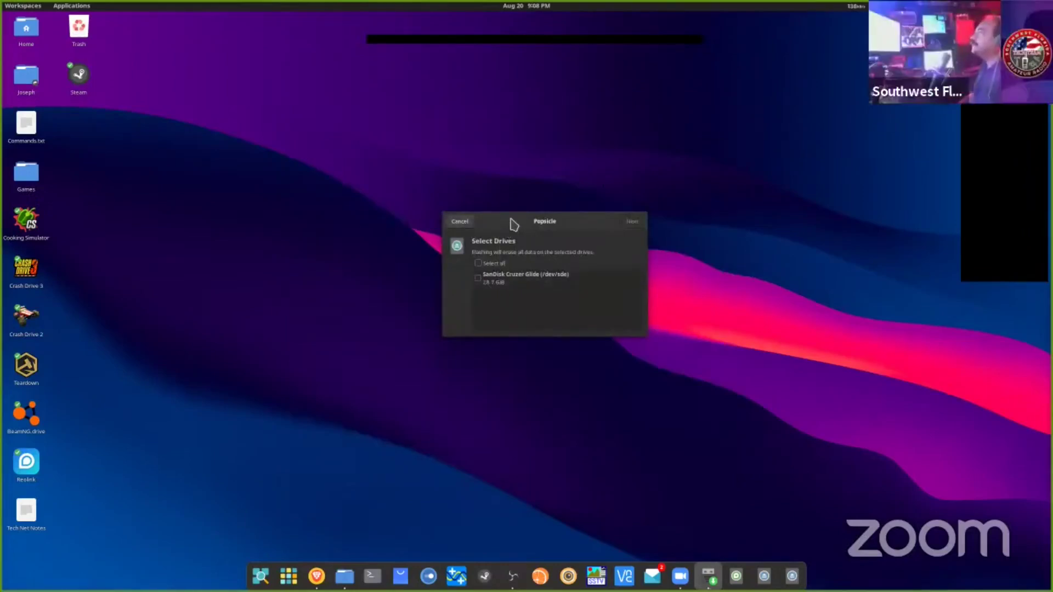
pyautogui.moveTo(510, 219); pyautogui.dragTo(512, 222)
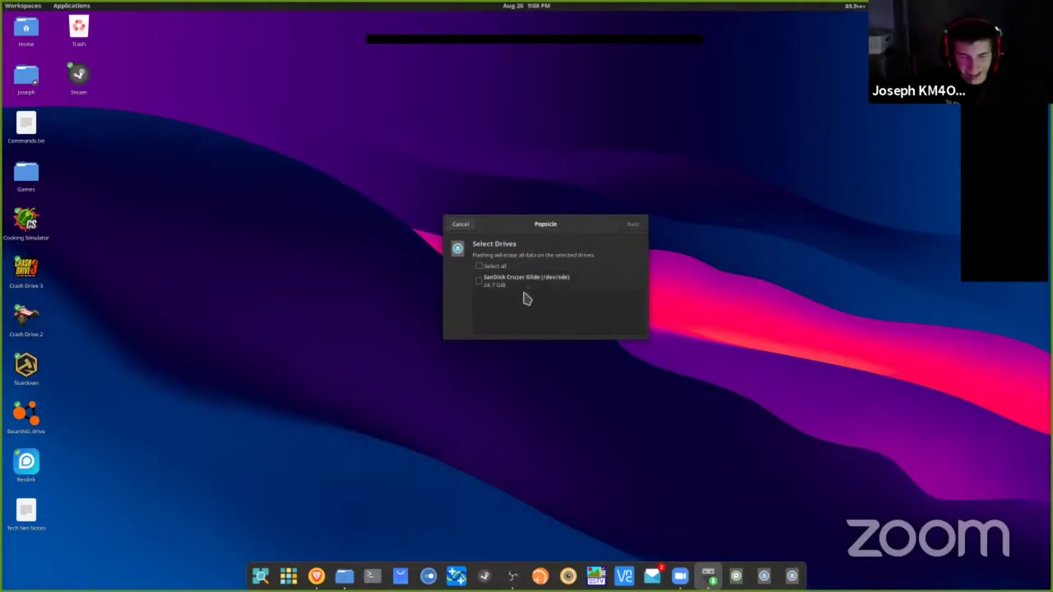
pyautogui.moveTo(518, 233); pyautogui.dragTo(516, 242)
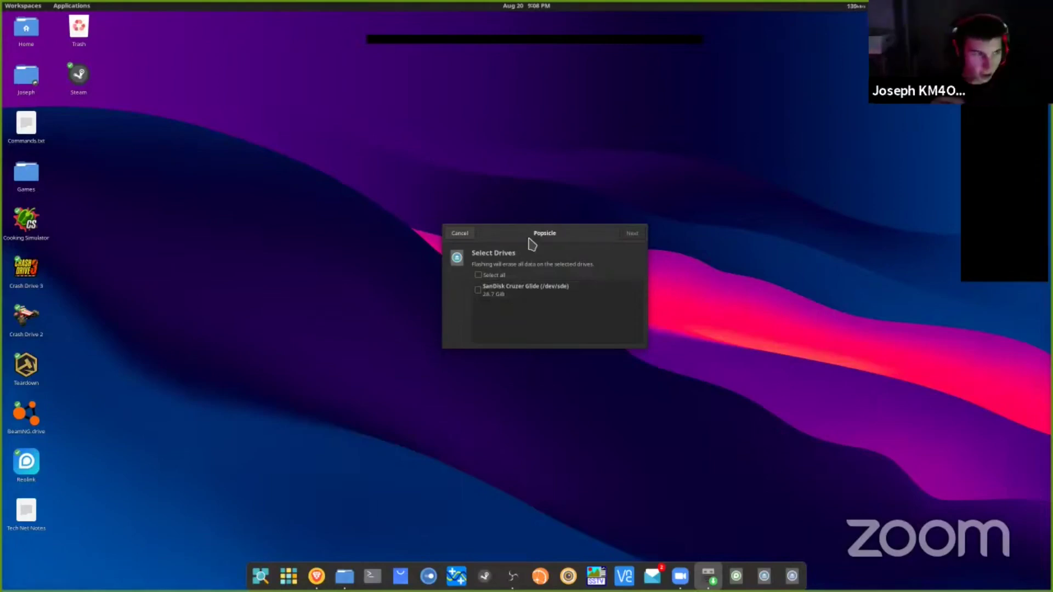
# Select the SanDisk Cruzer Glide (/dev/sde) as the target drive and start flashing, authenticating with the account password.
pyautogui.click(479, 291)
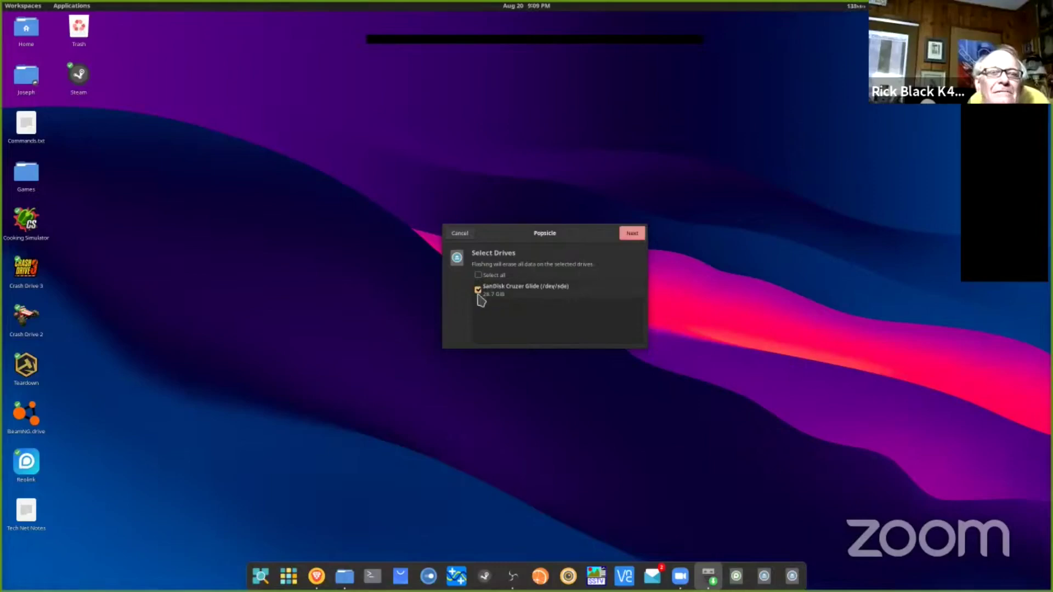
pyautogui.click(632, 234)
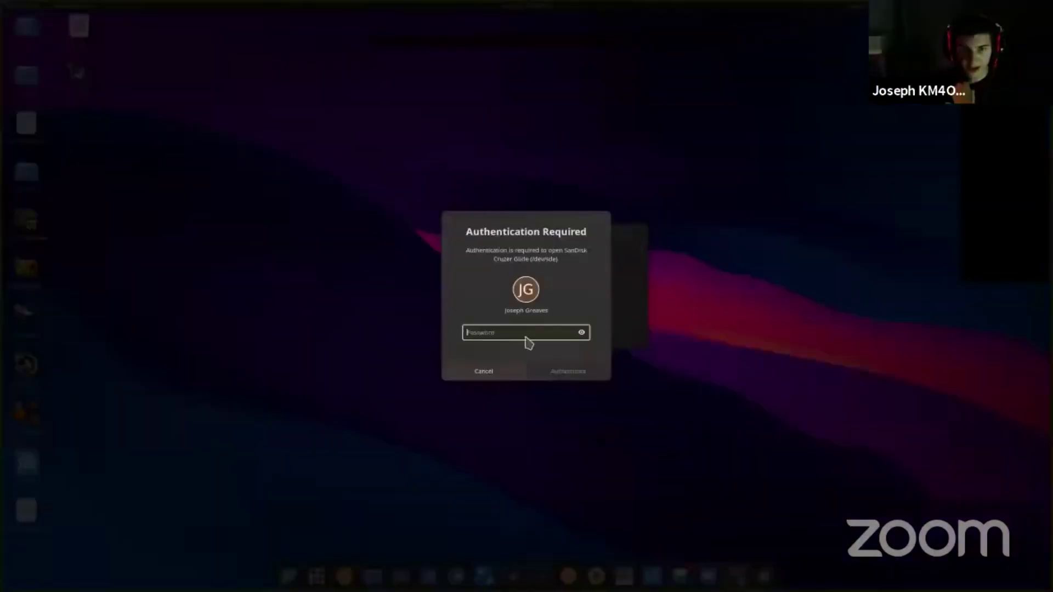
pyautogui.write('*****')
pyautogui.press('Return')
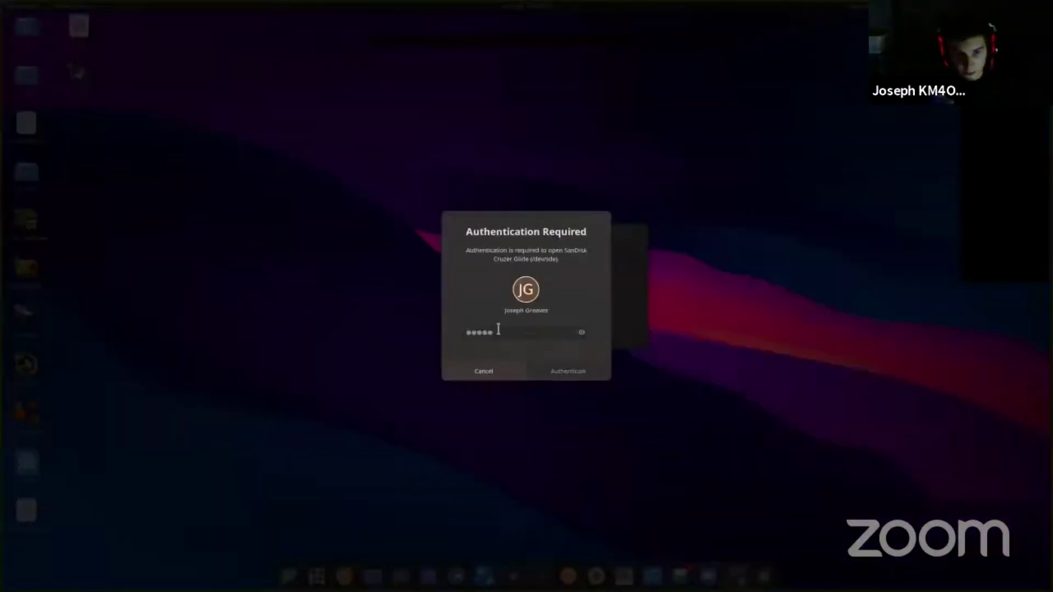
pyautogui.write('*****')
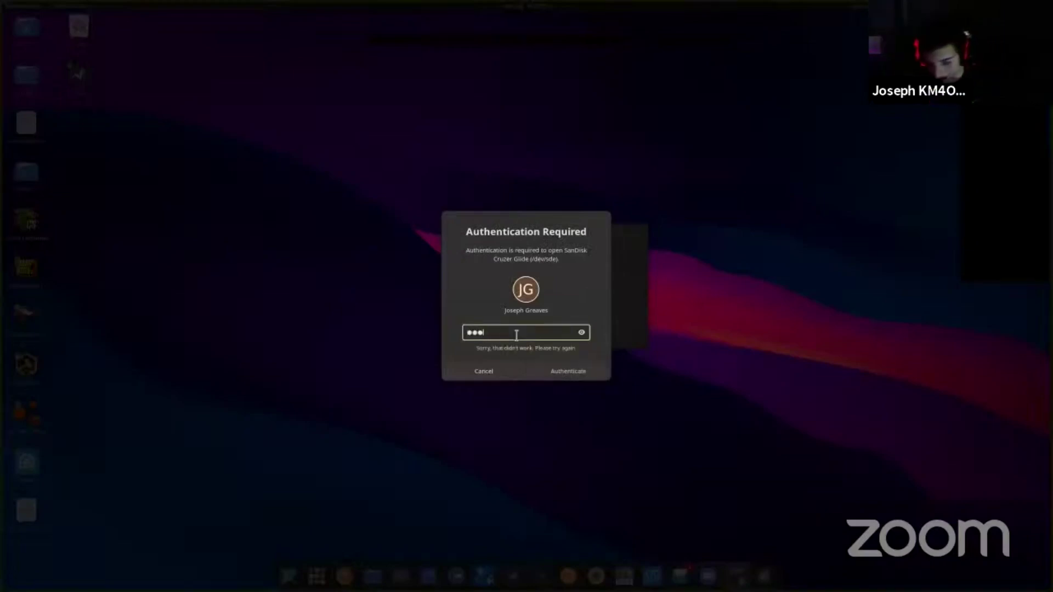
pyautogui.press('Return')
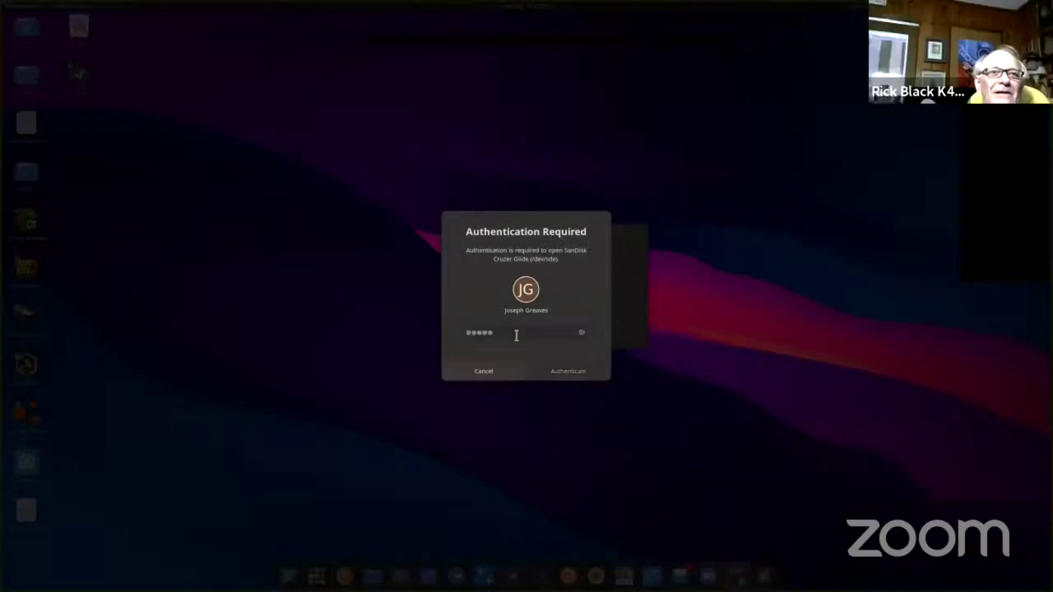
pyautogui.write('*****')
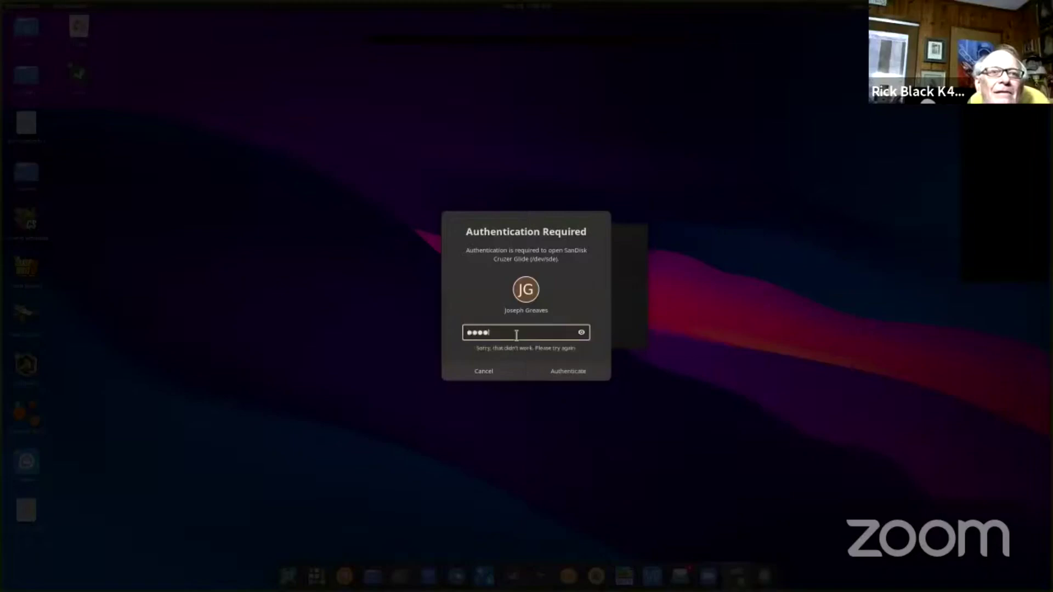
pyautogui.press('Return')
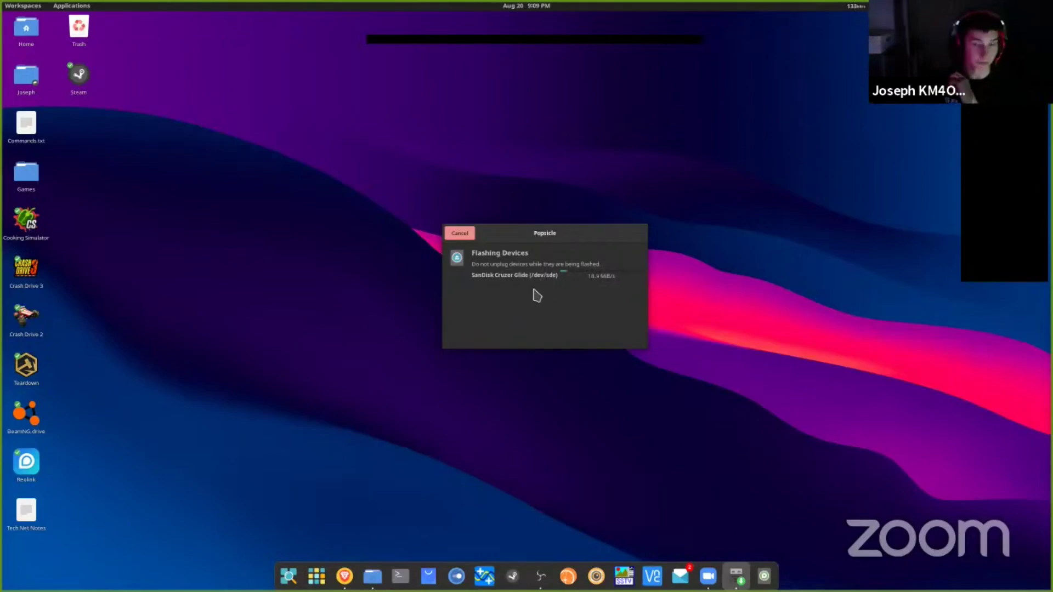
# Check the Pop!_OS 21.04 download page in the browser, and return to the Popsicle flashing window.
pyautogui.click(345, 576)
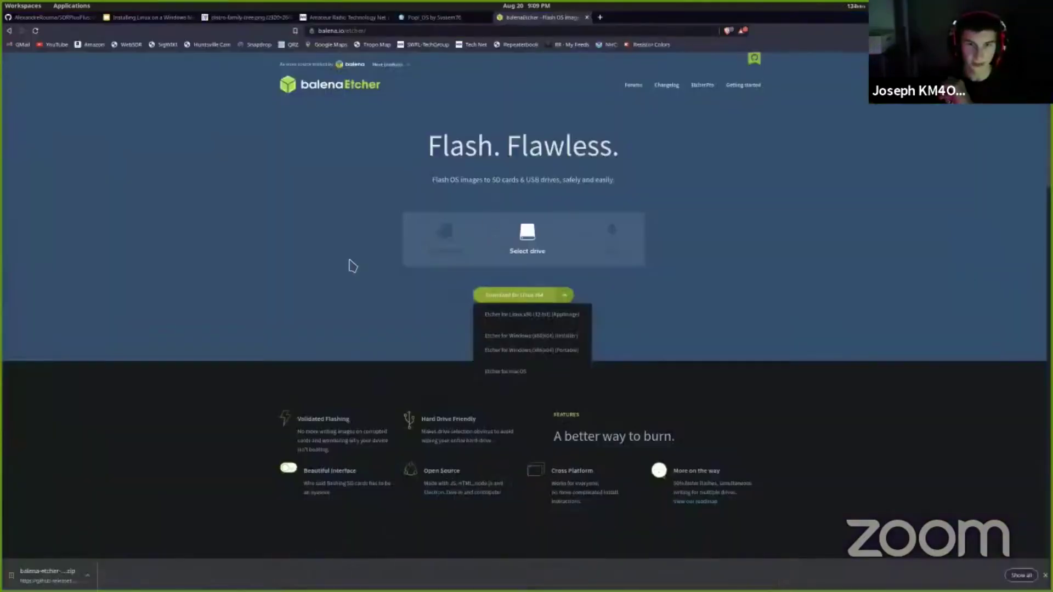
pyautogui.click(437, 17)
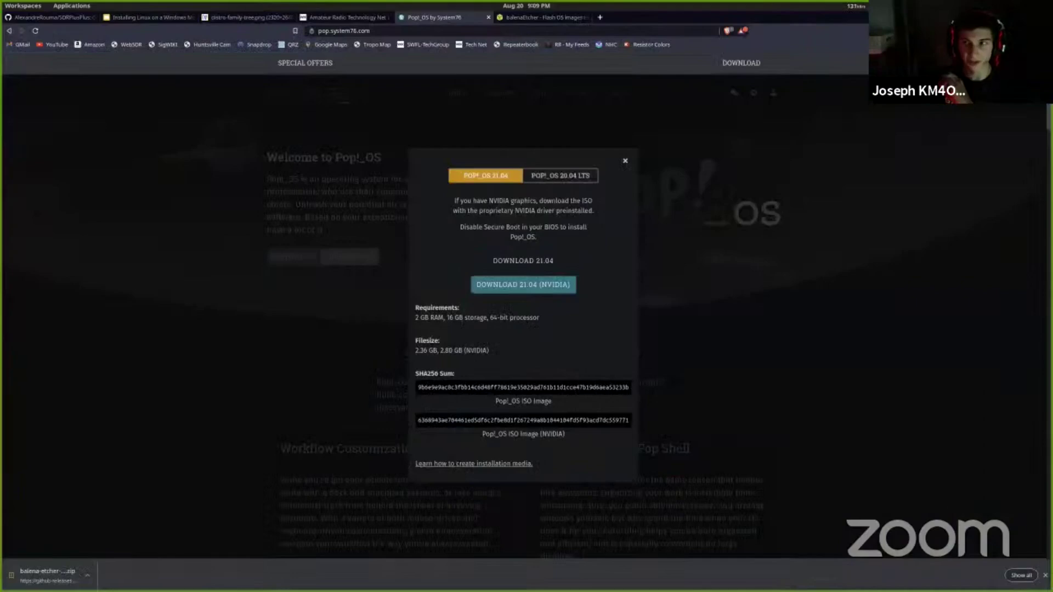
pyautogui.click(1012, 17)
pyautogui.moveTo(531, 236); pyautogui.dragTo(511, 233)
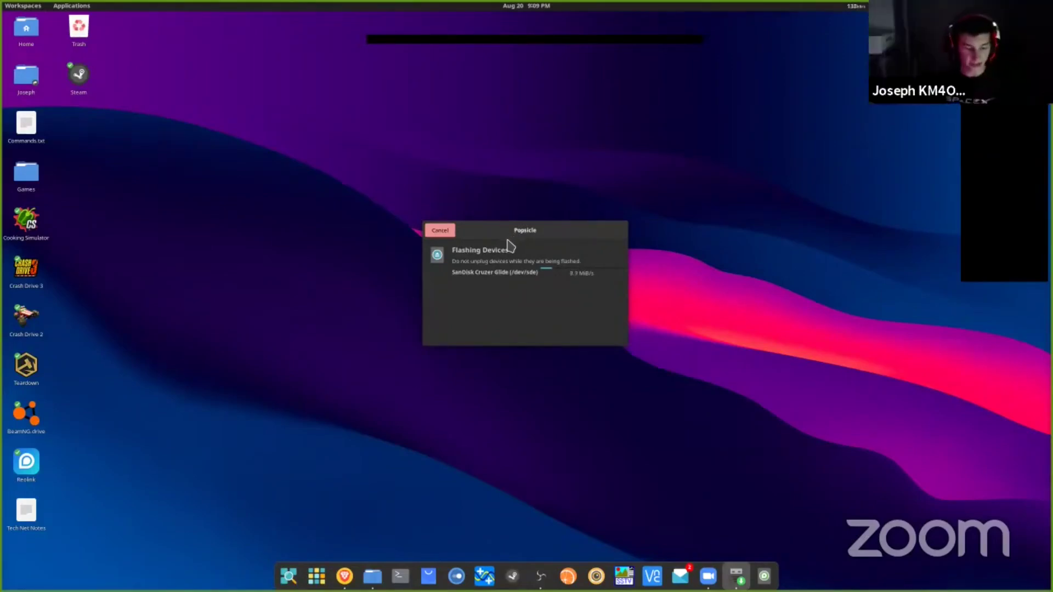
# Search the installed applications for "imag" and launch Raspberry Pi Imager.
pyautogui.press('super')
pyautogui.write('imag')
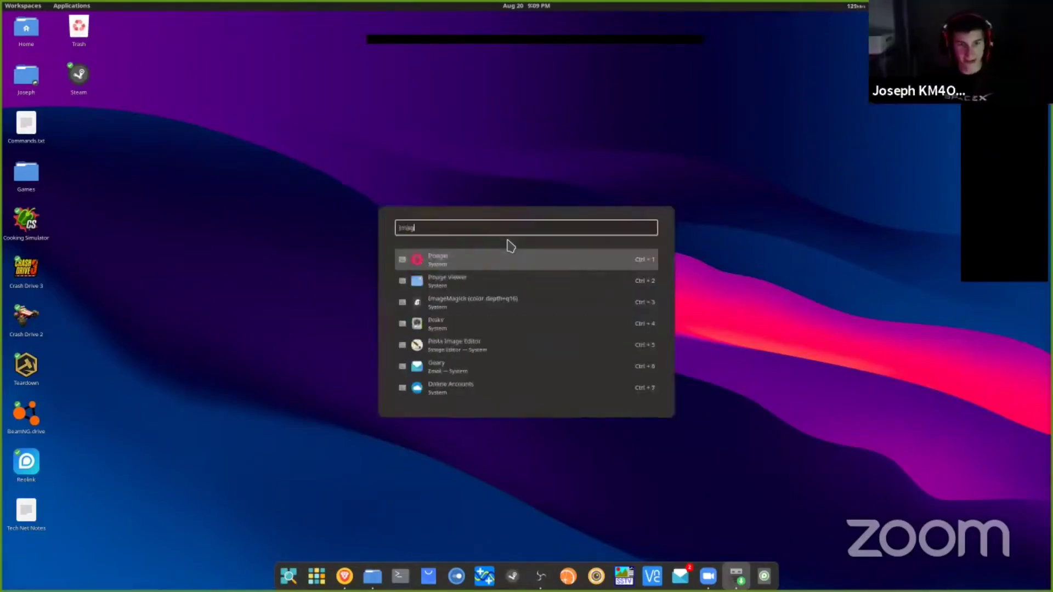
pyautogui.press('Return')
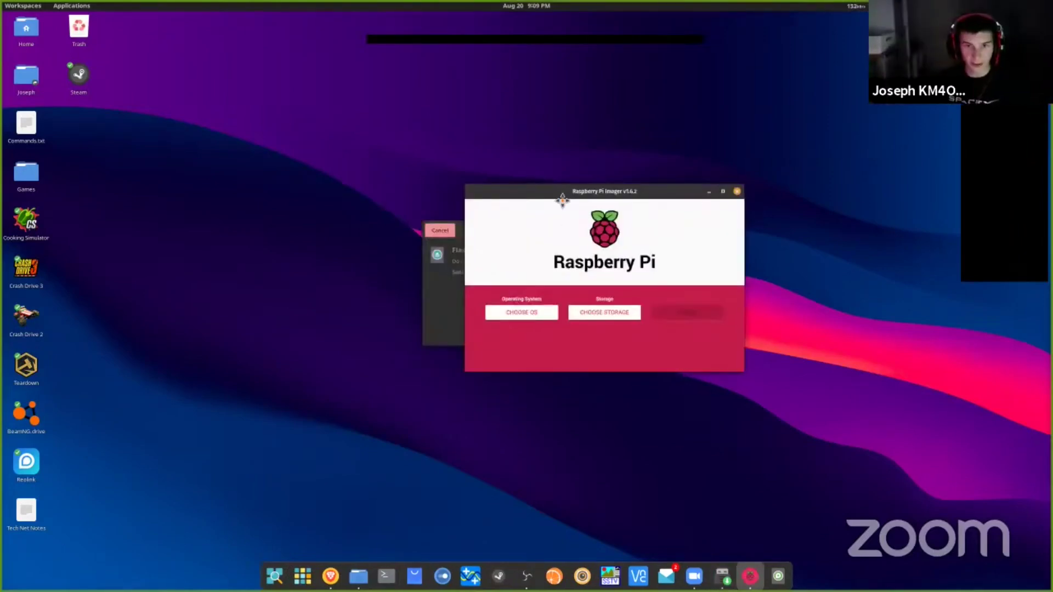
# Examine the operating system choices offered by Raspberry Pi Imager.
pyautogui.click(507, 312)
pyautogui.scroll(-2, 518, 317)
pyautogui.scroll(2, 557, 326)
pyautogui.click(538, 276)
pyautogui.click(686, 227)
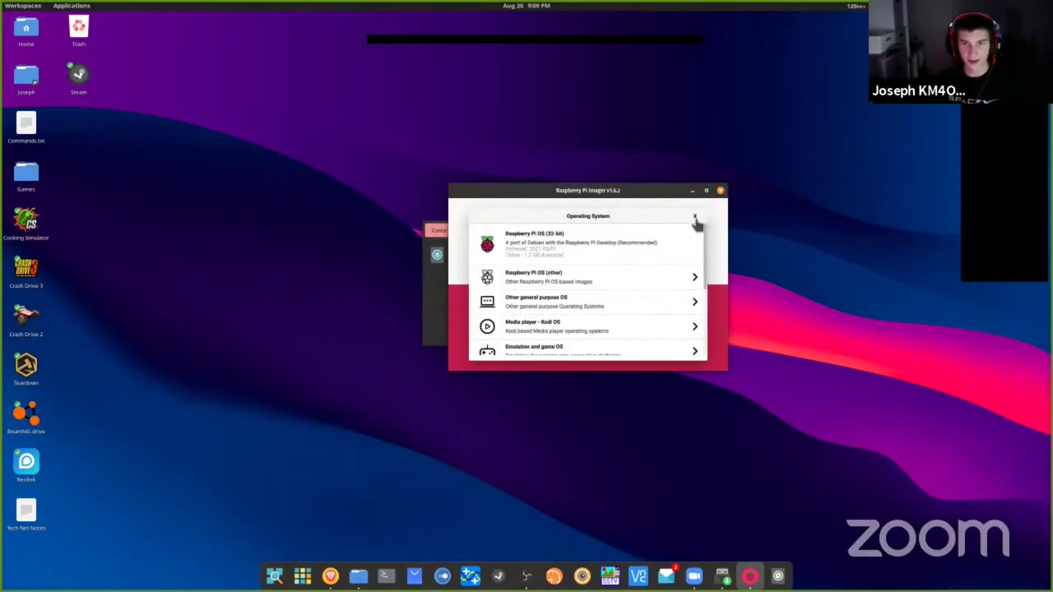
# Close the operating system list and Raspberry Pi Imager, returning to the Popsicle flashing window.
pyautogui.click(694, 217)
pyautogui.click(720, 190)
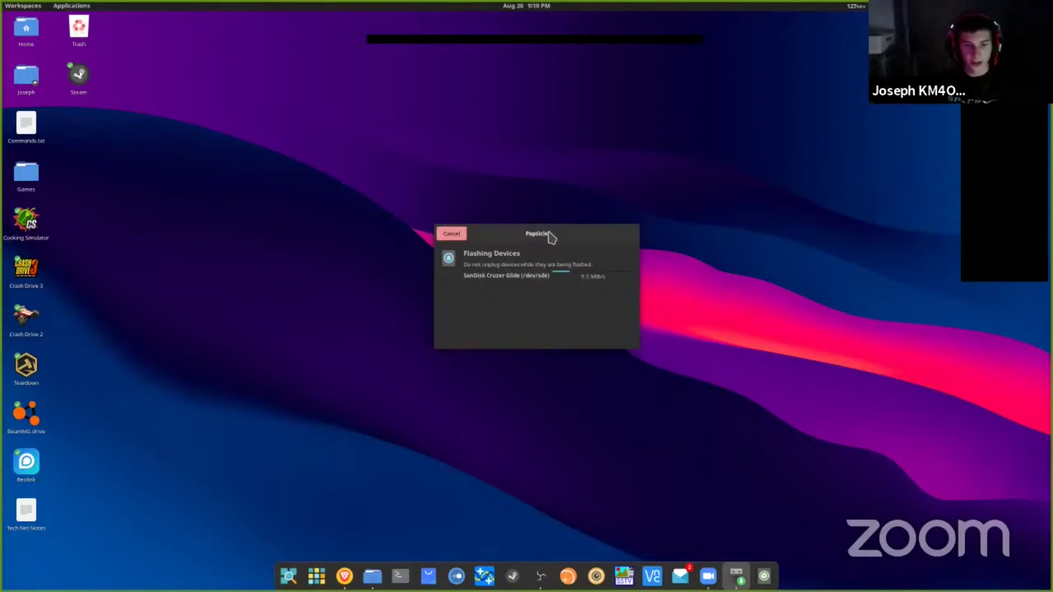
pyautogui.moveTo(598, 55)
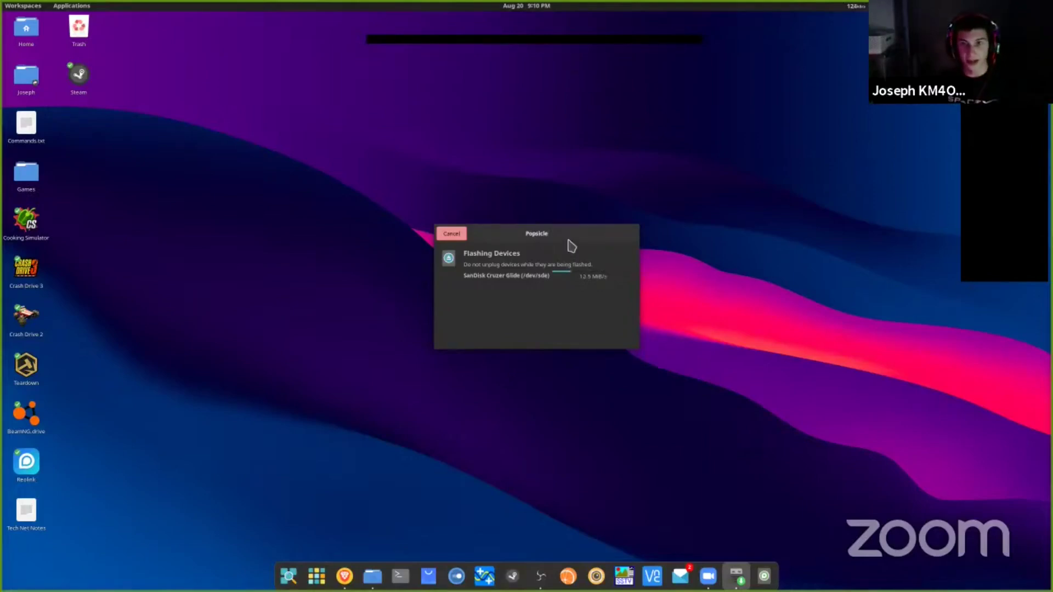
pyautogui.moveTo(568, 245); pyautogui.dragTo(564, 235)
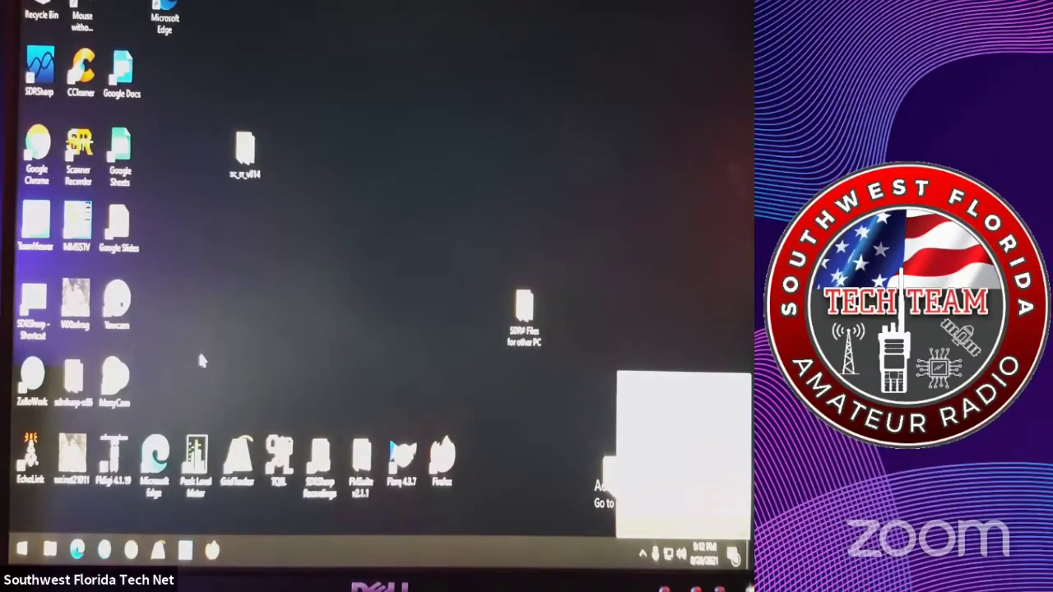
# Switch to the Windows computer, search for "control", and open the Control Panel.
pyautogui.click(23, 549)
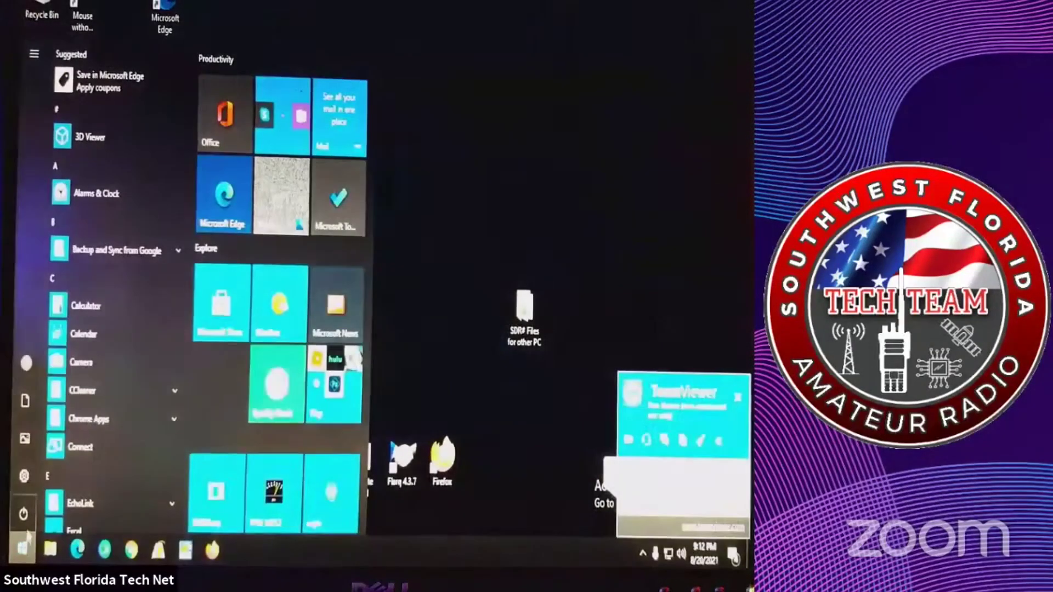
pyautogui.click(383, 347)
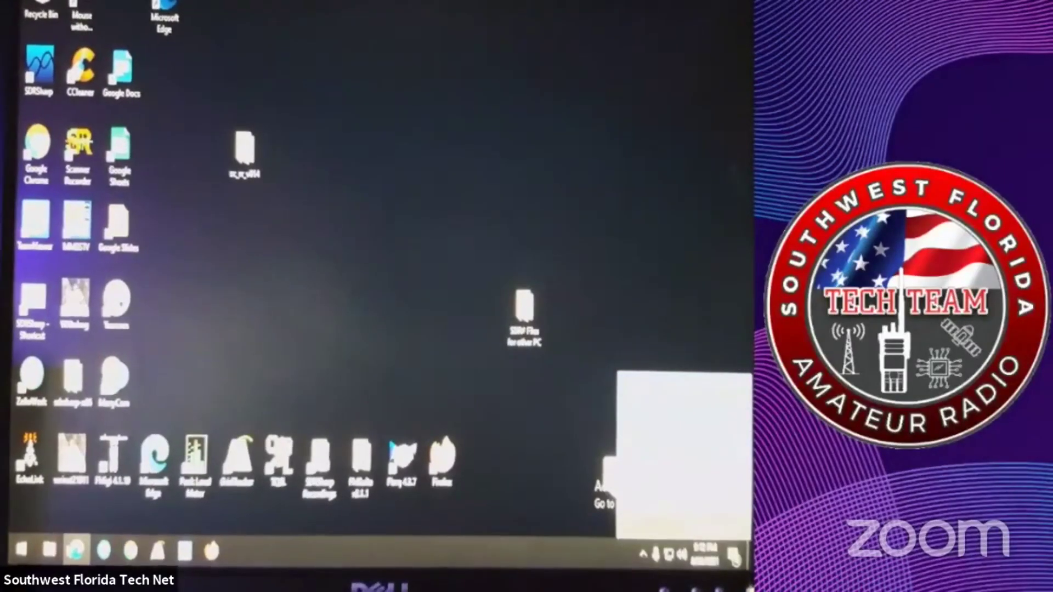
pyautogui.click(22, 548)
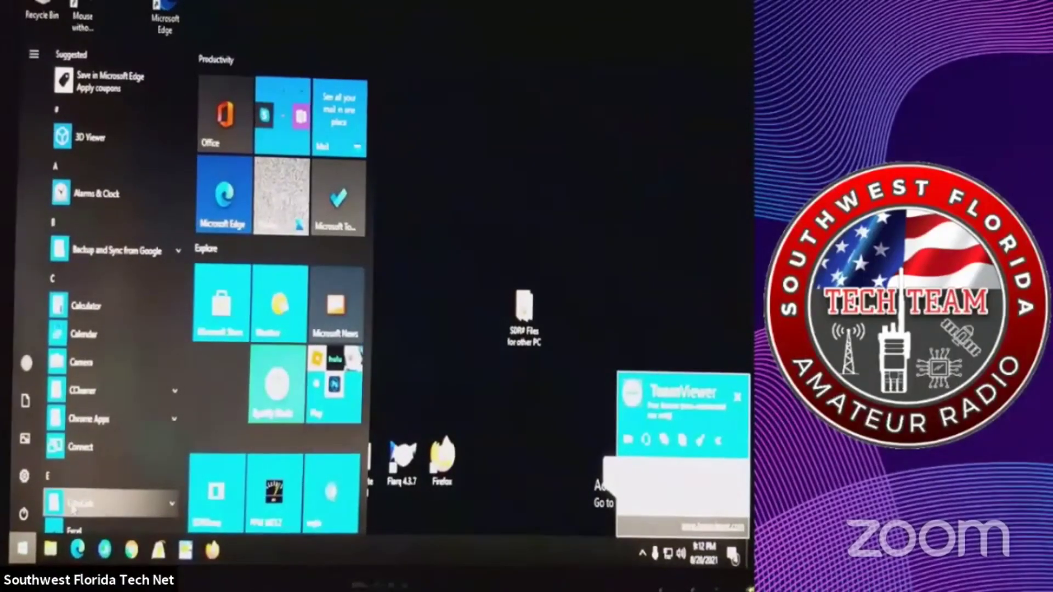
pyautogui.click(71, 510)
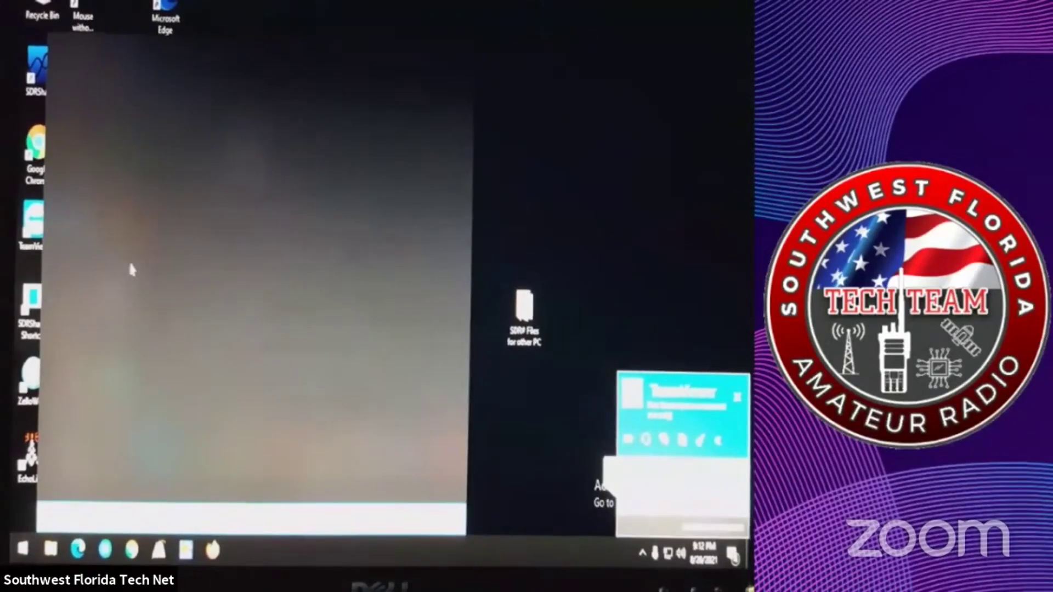
pyautogui.write('control')
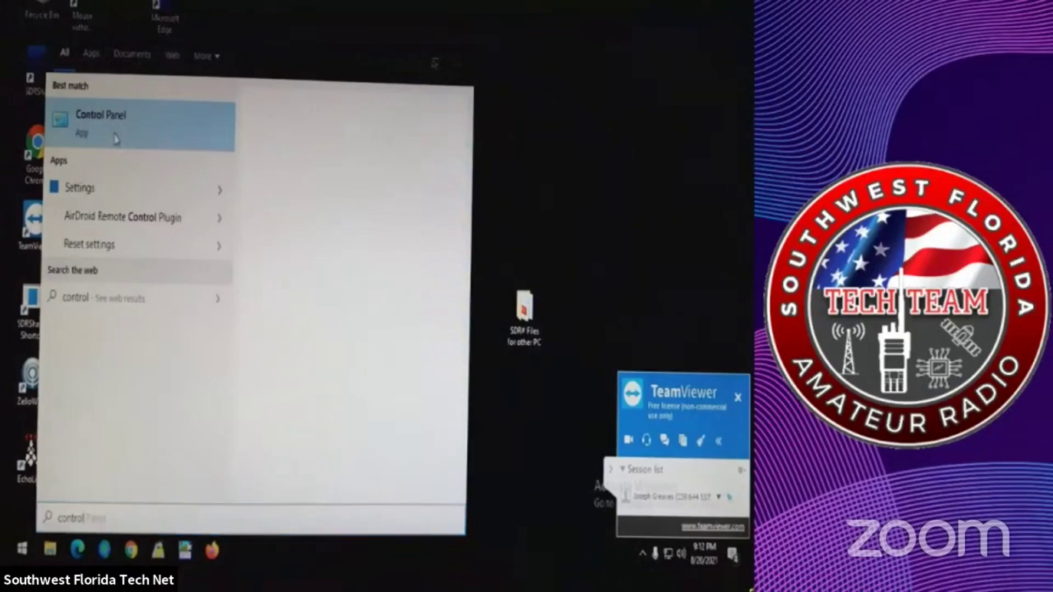
pyautogui.click(115, 139)
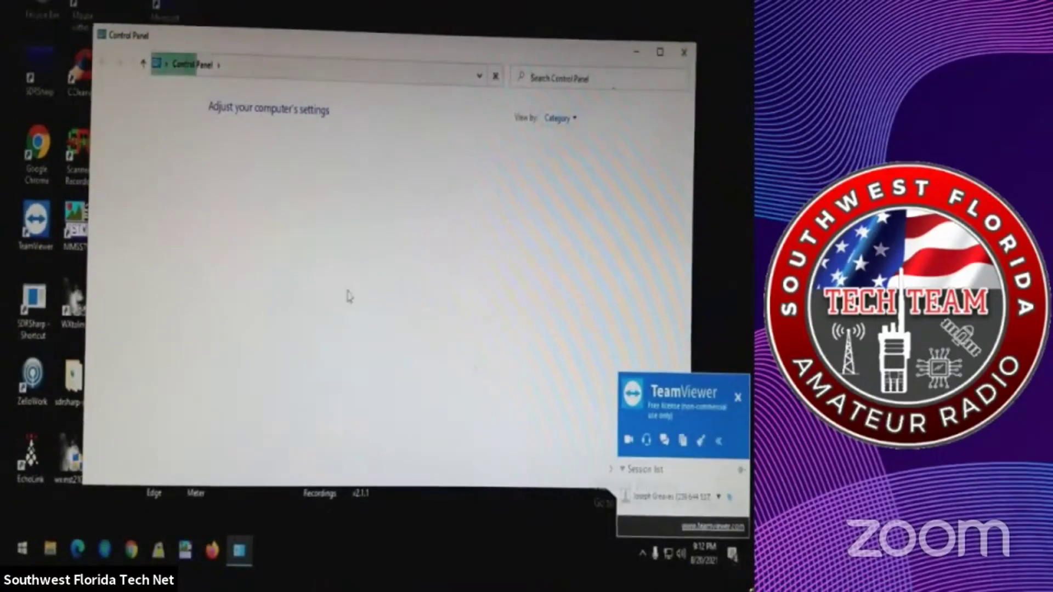
# Show the Control Panel items as small icons and open Power Options.
pyautogui.click(558, 119)
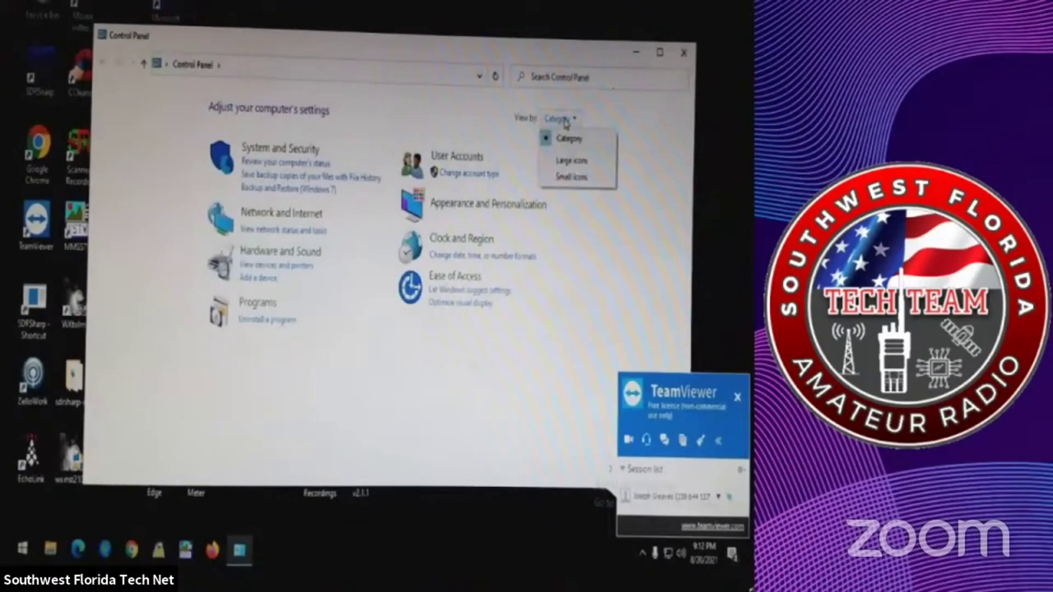
pyautogui.click(568, 177)
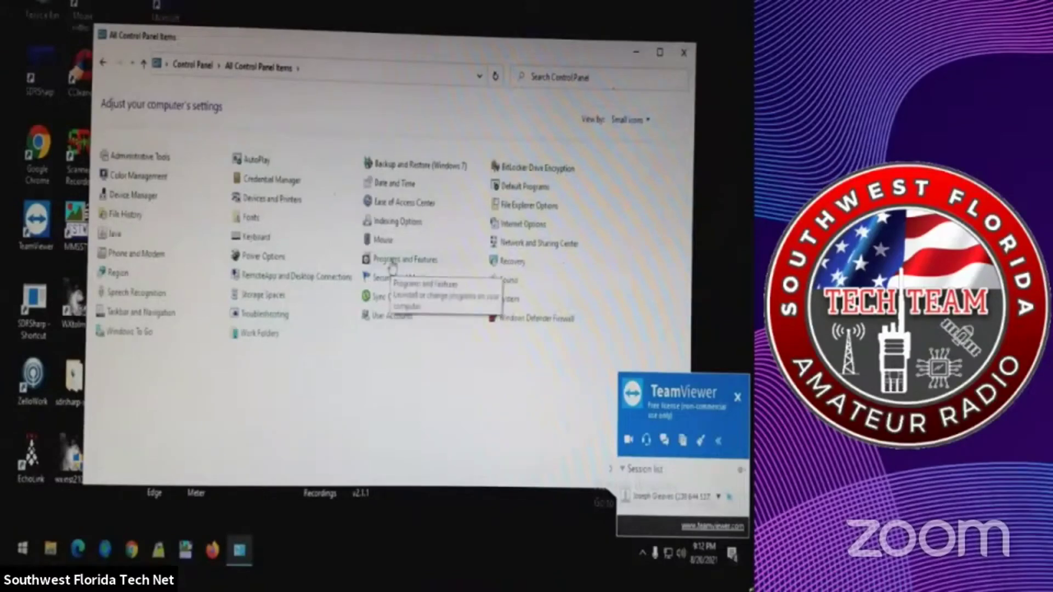
pyautogui.click(274, 263)
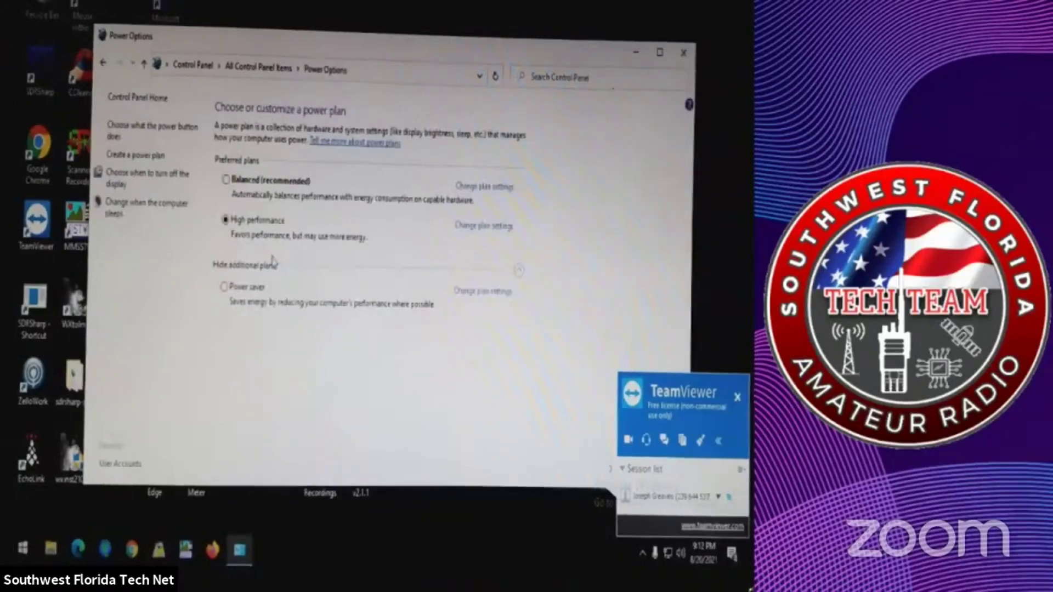
# Leave Power Options, set the Control Panel view to Category, and open the view choices again.
pyautogui.click(103, 63)
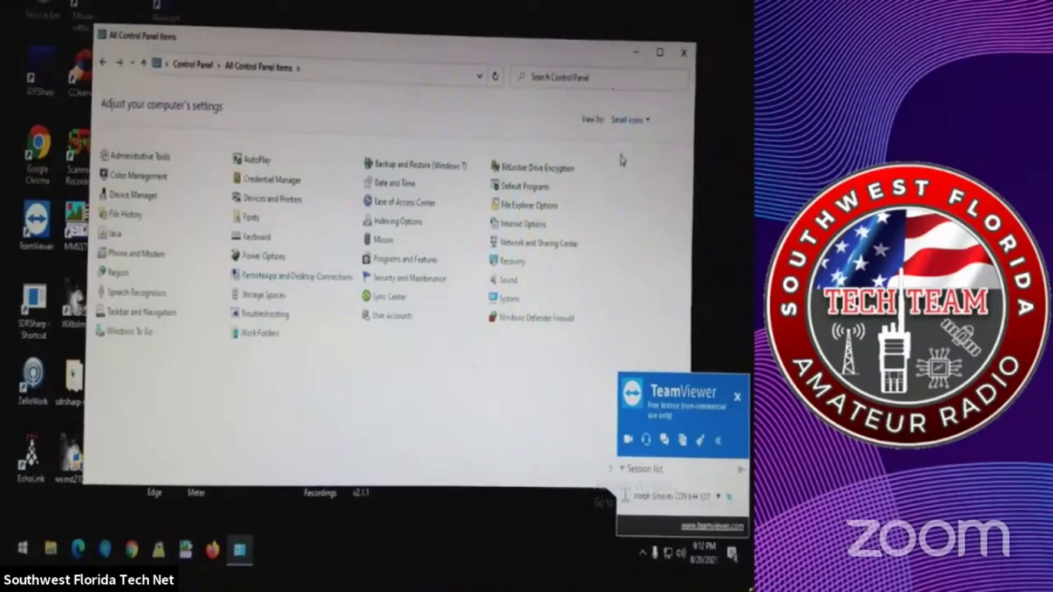
pyautogui.click(630, 119)
pyautogui.click(636, 141)
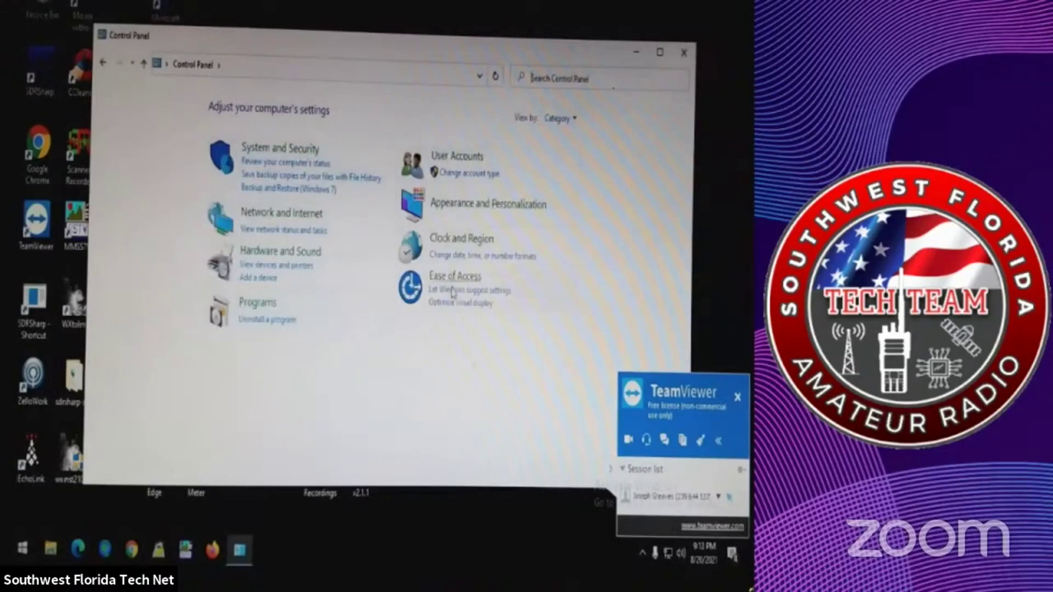
pyautogui.click(568, 125)
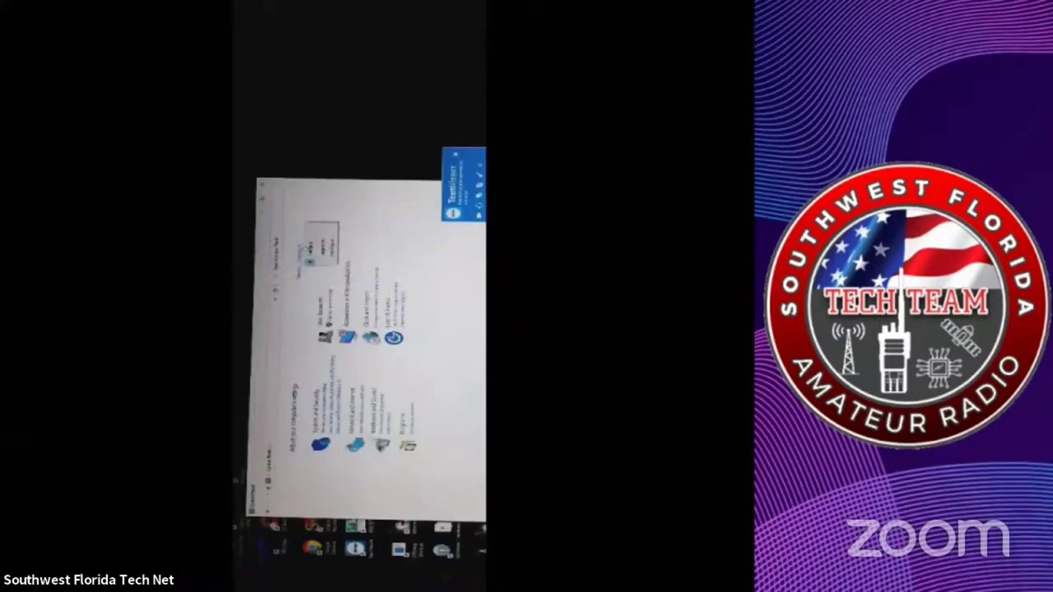